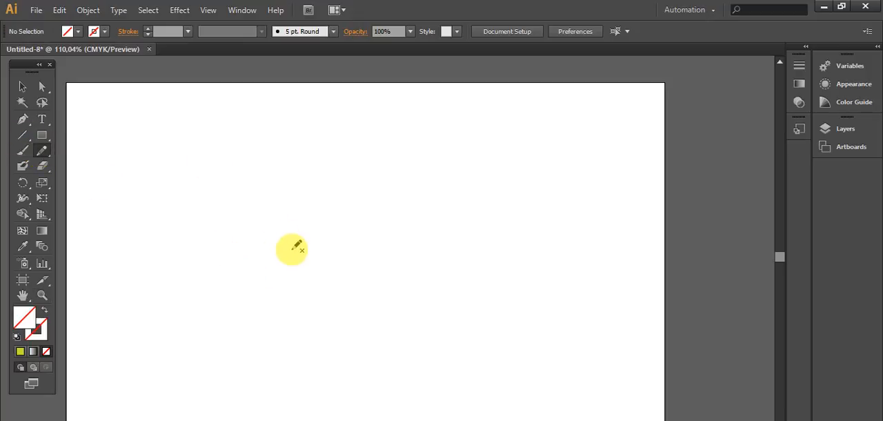
- Draw three looping freehand paths across the artboard with the Pencil tool, using no fill and no stroke
mouse_move(283, 269)
left_mouse_down()
mouse_move(394, 282)
mouse_move(285, 153)
mouse_move(434, 287)
mouse_move(321, 336)
mouse_move(490, 286)
mouse_move(511, 370)
mouse_move(519, 167)
left_mouse_up()
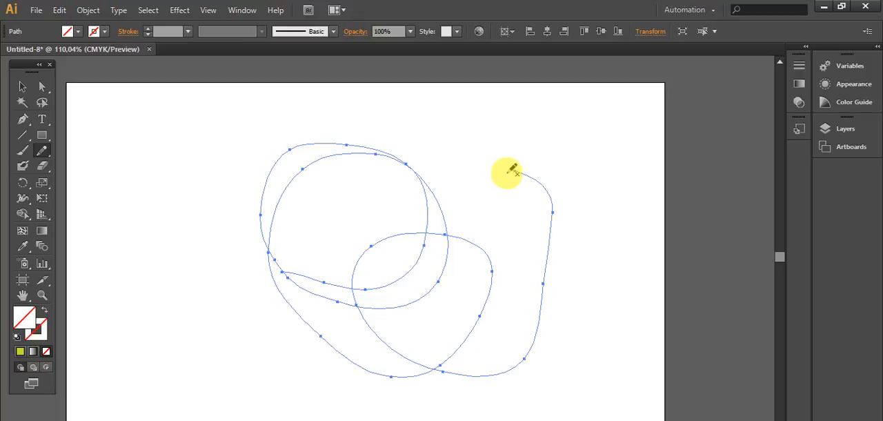
mouse_move(457, 144)
left_mouse_down()
mouse_move(410, 132)
mouse_move(160, 160)
mouse_move(189, 107)
mouse_move(180, 198)
mouse_move(203, 314)
mouse_move(361, 247)
mouse_move(138, 272)
mouse_move(223, 153)
mouse_move(522, 344)
mouse_move(545, 137)
mouse_move(358, 251)
mouse_move(525, 123)
mouse_move(465, 244)
mouse_move(634, 222)
mouse_move(553, 236)
left_mouse_up()
mouse_move(583, 353)
left_mouse_down()
mouse_move(563, 278)
mouse_move(291, 361)
mouse_move(156, 370)
mouse_move(250, 224)
mouse_move(271, 343)
mouse_move(372, 214)
mouse_move(293, 88)
mouse_move(338, 187)
mouse_move(200, 148)
mouse_move(287, 146)
mouse_move(309, 272)
mouse_move(518, 250)
left_mouse_up()
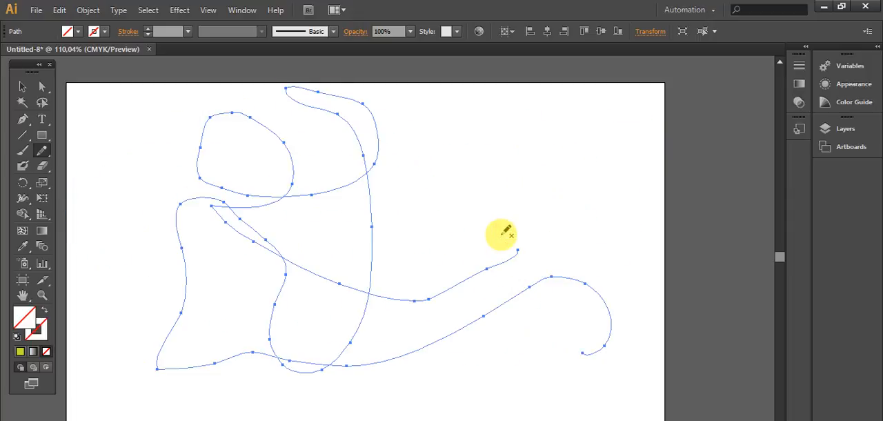
- Set the last path's stroke color to red and draw another looping freehand path across it with the Pencil tool
left_click(43, 330)
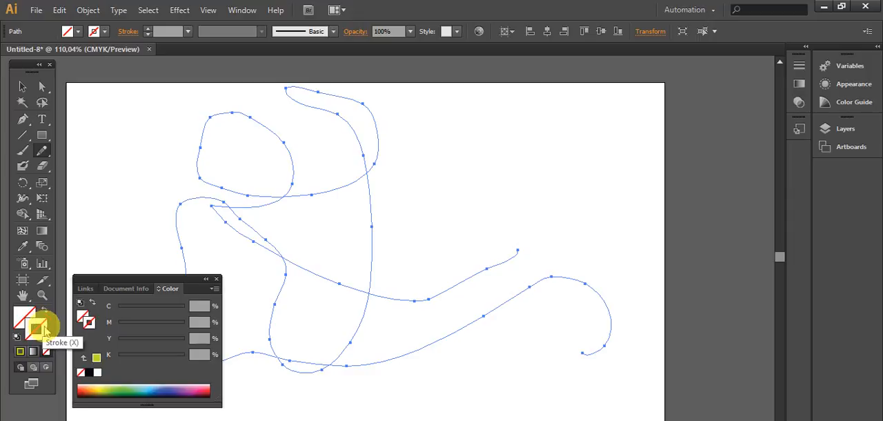
left_click(82, 388)
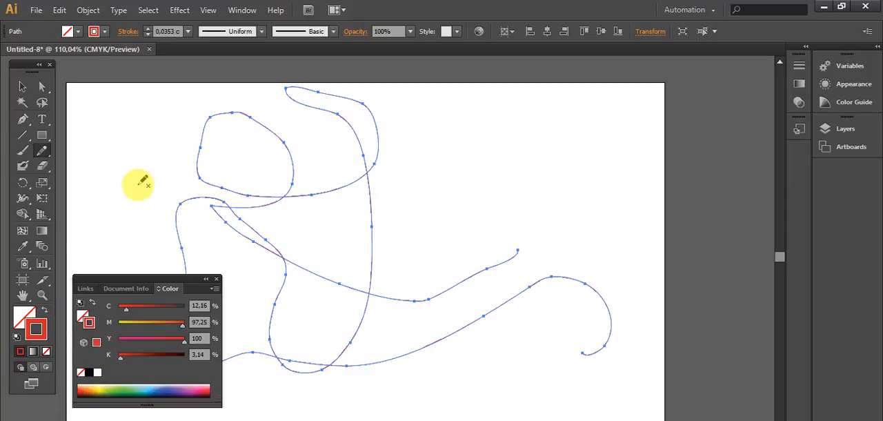
left_click(217, 280)
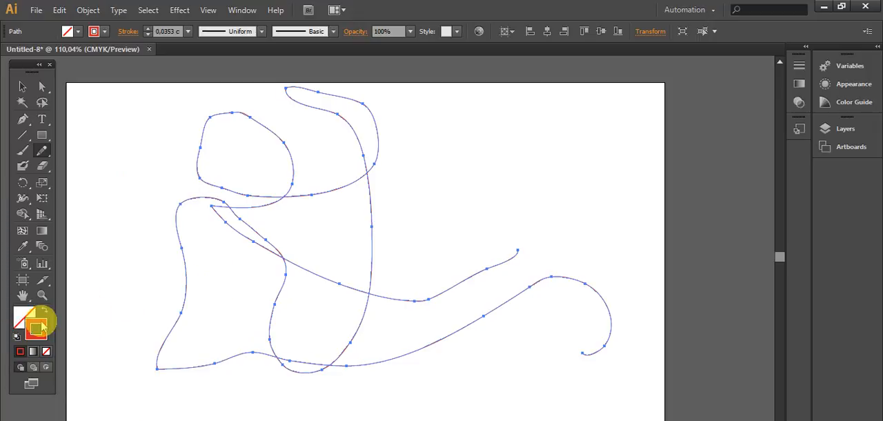
mouse_move(138, 298)
left_mouse_down()
mouse_move(112, 262)
mouse_move(580, 169)
left_mouse_up()
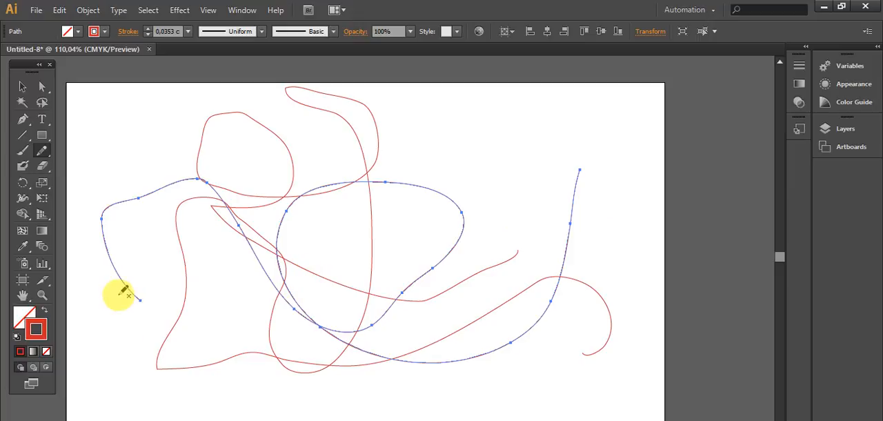
- Swap the fill and stroke of the newest path to give it a red fill and no stroke
left_click(43, 310)
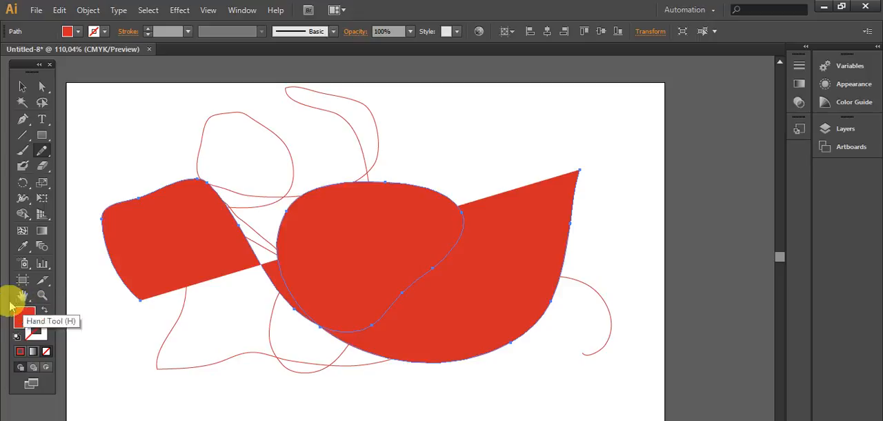
left_click(37, 330)
left_click(29, 317)
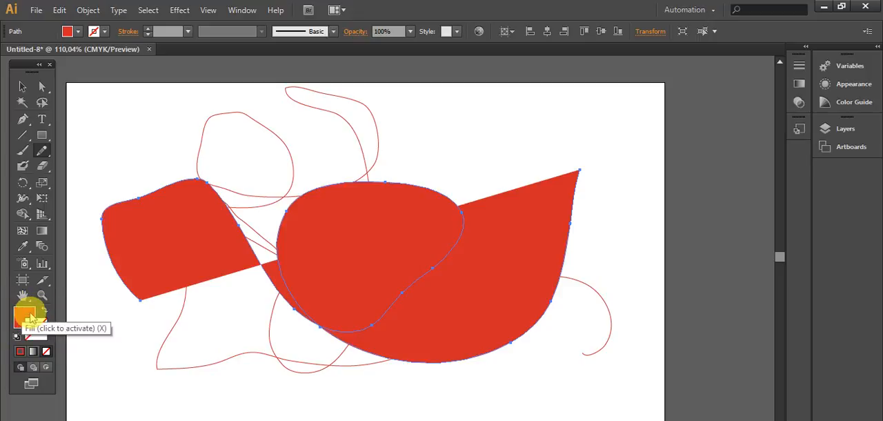
- Move the red-filled path off the artboard into the empty area above it
left_click(23, 87)
left_click_drag(443, 293, 500, 199)
scroll(465, 282, "up", 14)
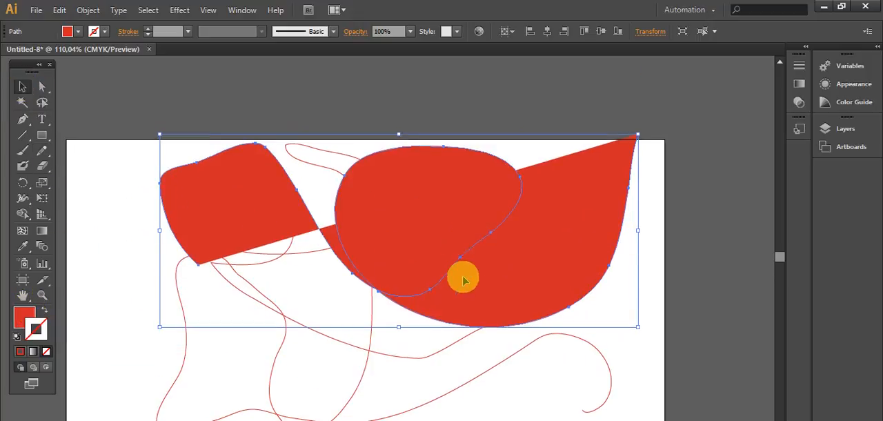
left_click_drag(516, 383, 527, 198)
scroll(532, 270, "up", 5)
left_click_drag(532, 270, 514, 244)
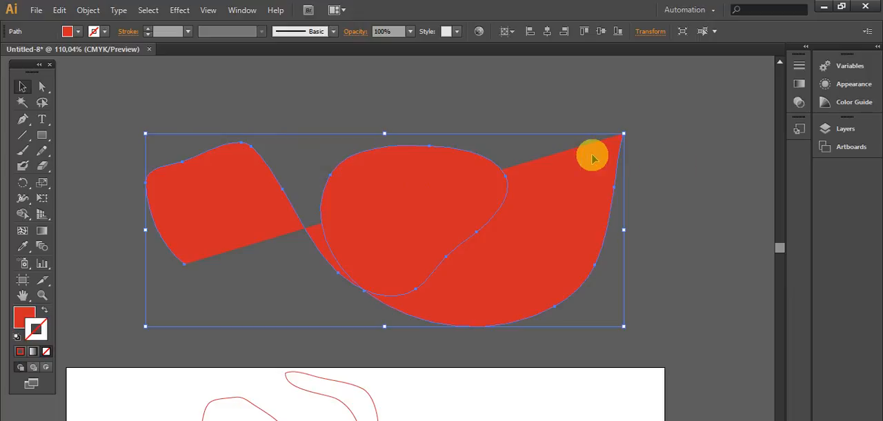
scroll(590, 156, "down", 2)
left_click_drag(420, 163, 384, 182)
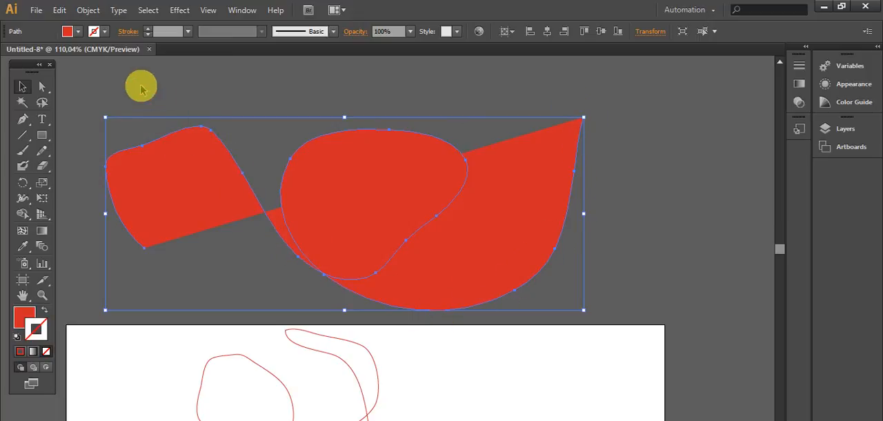
- Swap the path's fill and stroke back to a red outline and set the stroke weight to 0,5 cm
left_click(45, 311)
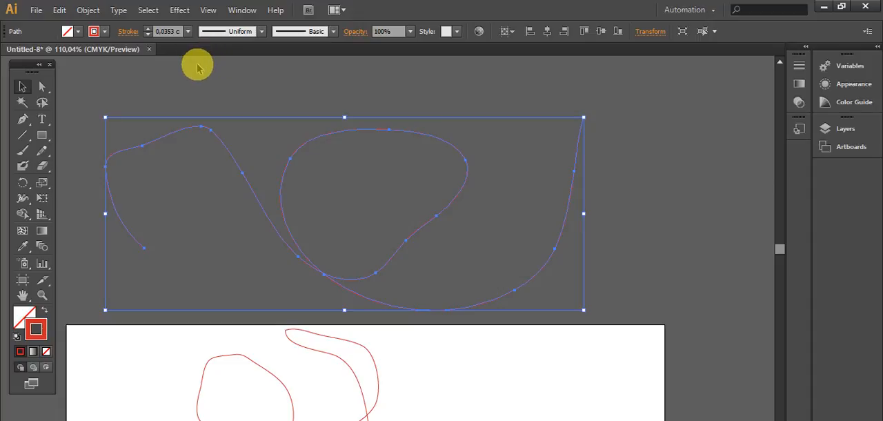
left_click(188, 32)
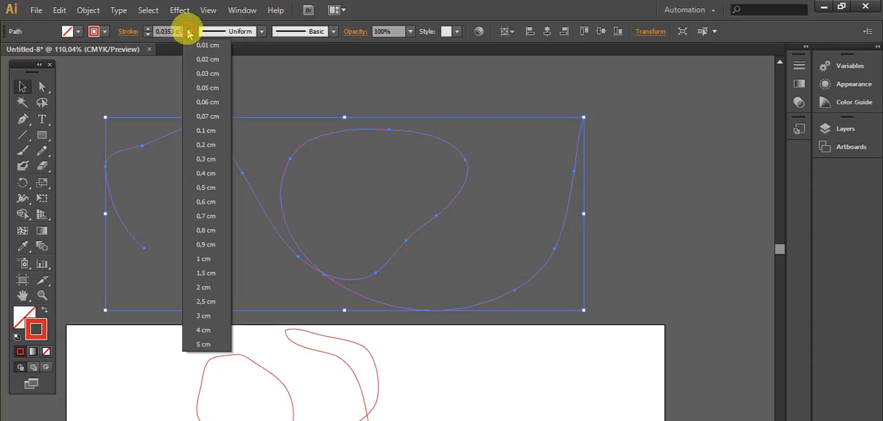
left_click(207, 187)
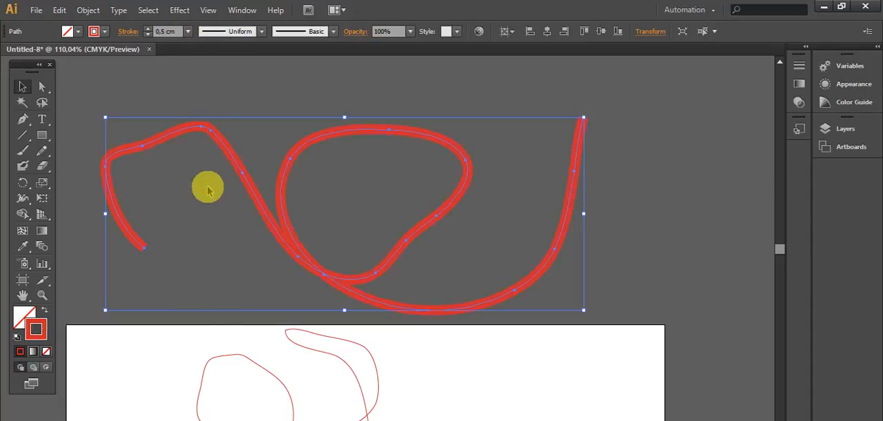
- Try a stroke weight of 4 cm on the path above the artboard, then set it to 0,4 cm
left_click(188, 33)
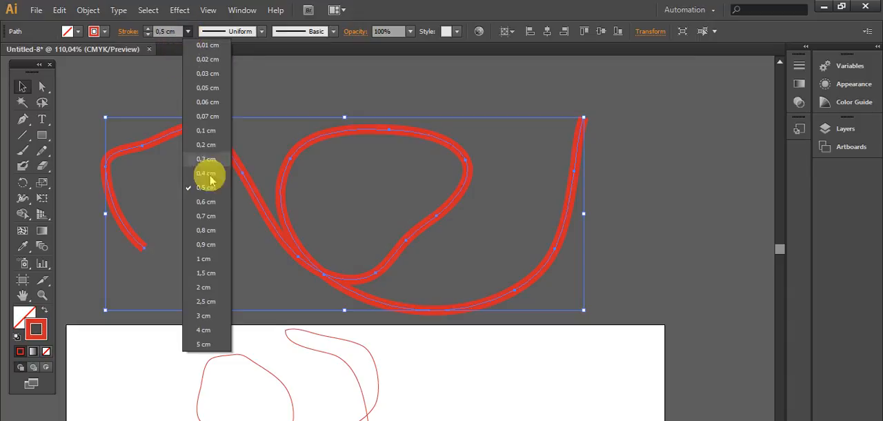
left_click(201, 311)
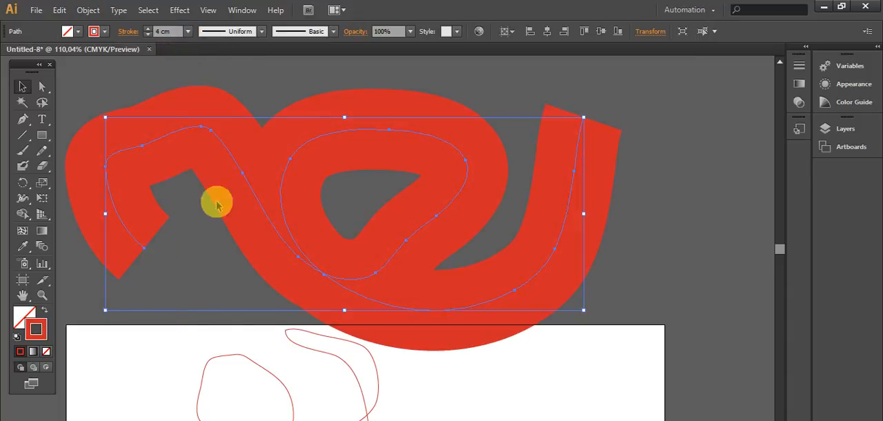
left_click(188, 31)
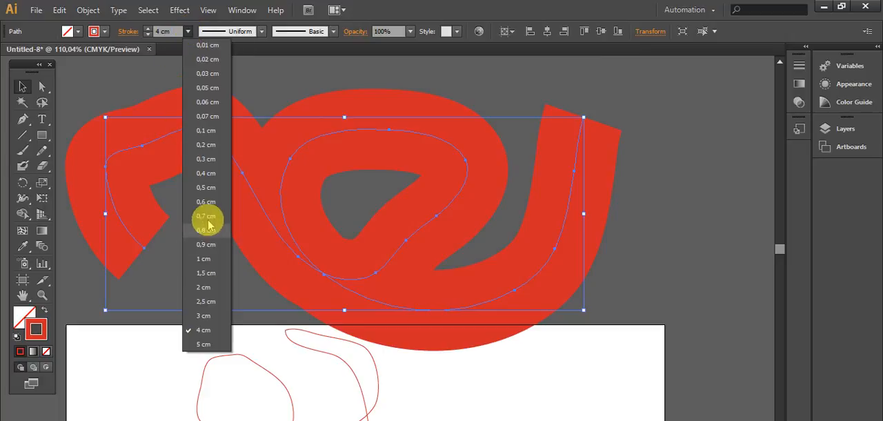
left_click(205, 173)
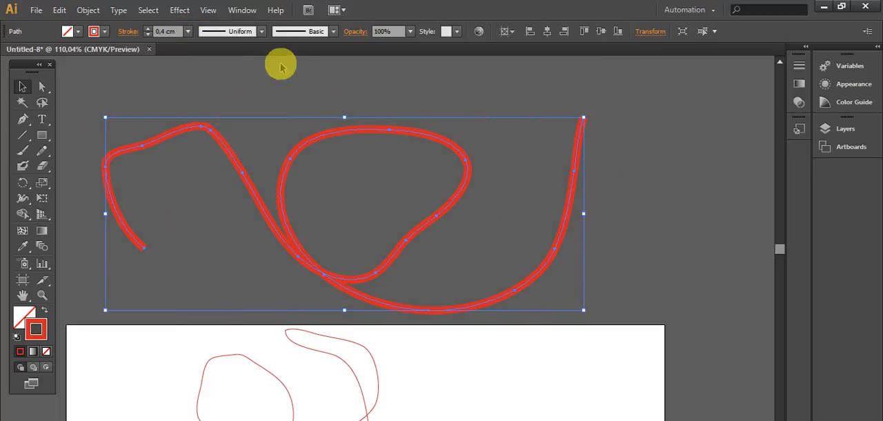
- Apply Width Profile 2 to the path's stroke, then replace it with Width Profile 6
left_click(263, 32)
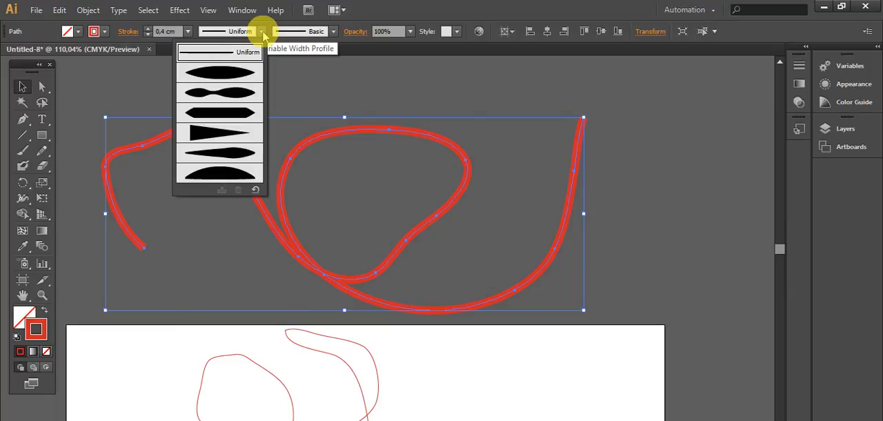
left_click(228, 84)
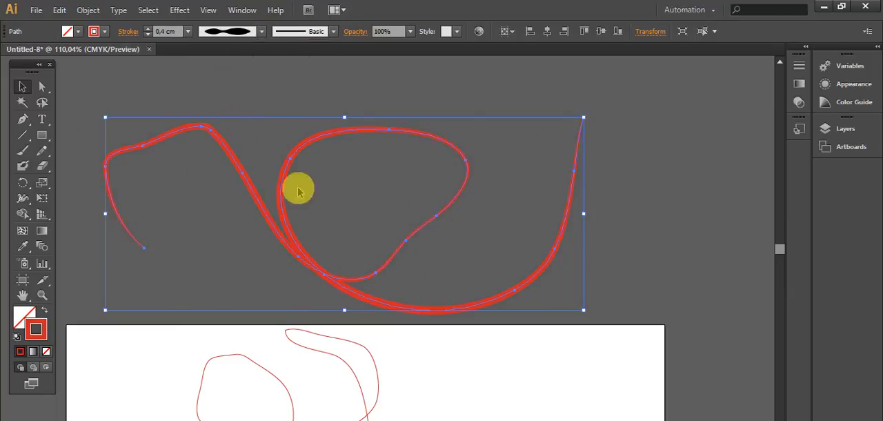
left_click(260, 32)
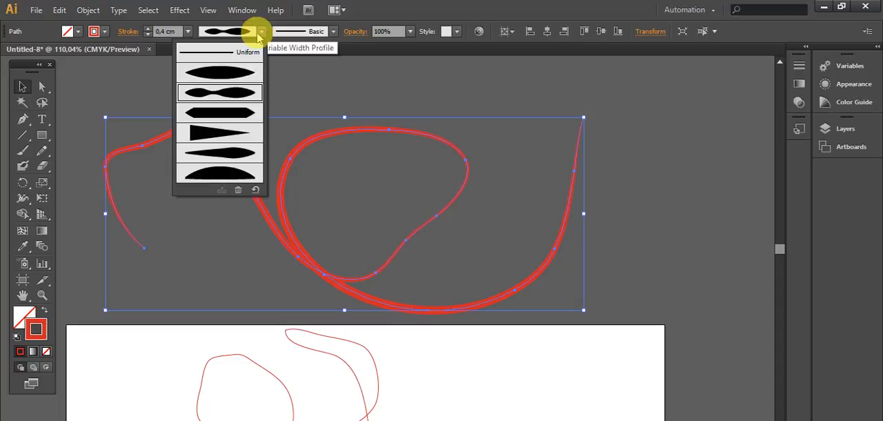
left_click(206, 173)
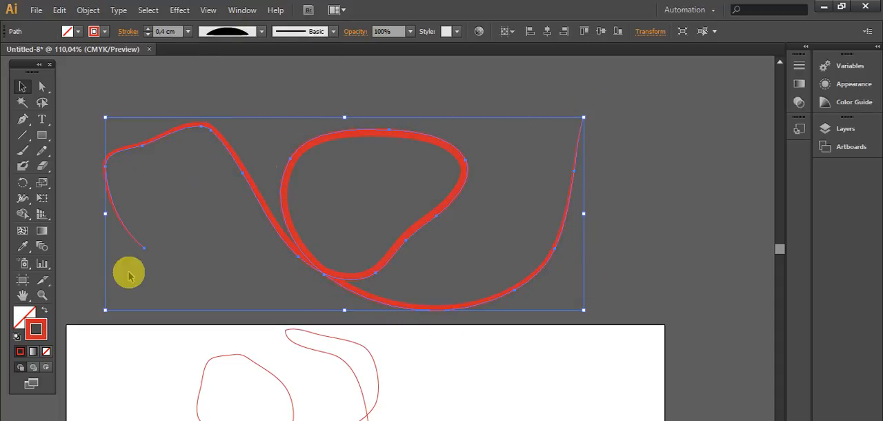
- Examine the stroke's varying thickness up close at the path's lower-left end, then return to the overall view
left_click(42, 294)
left_click_drag(89, 199, 174, 271)
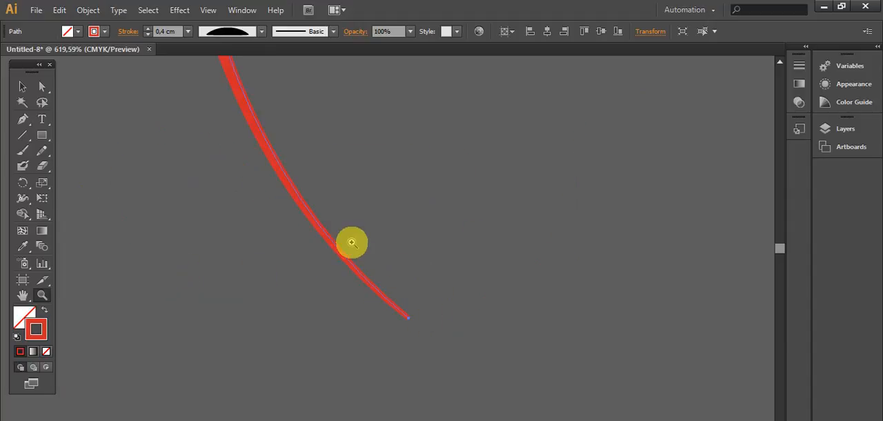
scroll(338, 225, "up", 3)
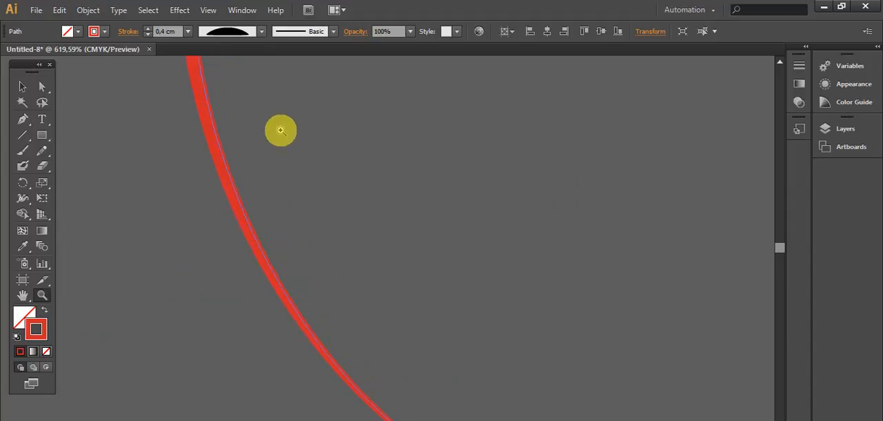
scroll(280, 122, "down", 2)
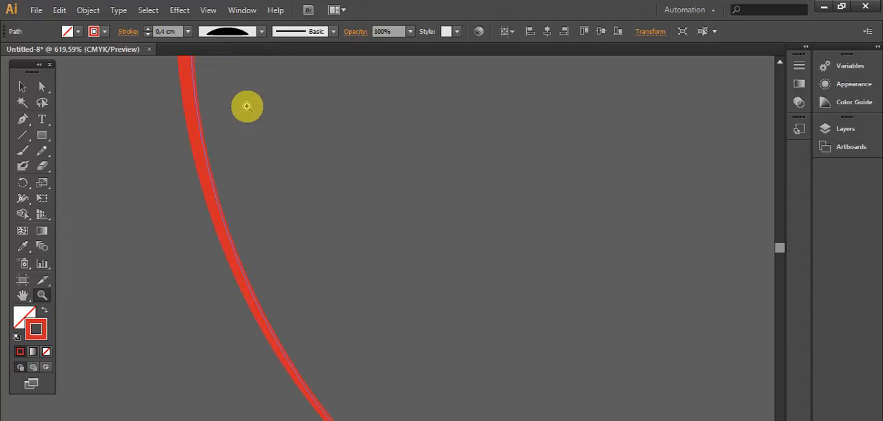
key("ctrl+minus")
key("ctrl+minus")
key("ctrl+minus")
key("ctrl+minus")
key("ctrl+minus")
key("ctrl+minus")
key("ctrl+minus")
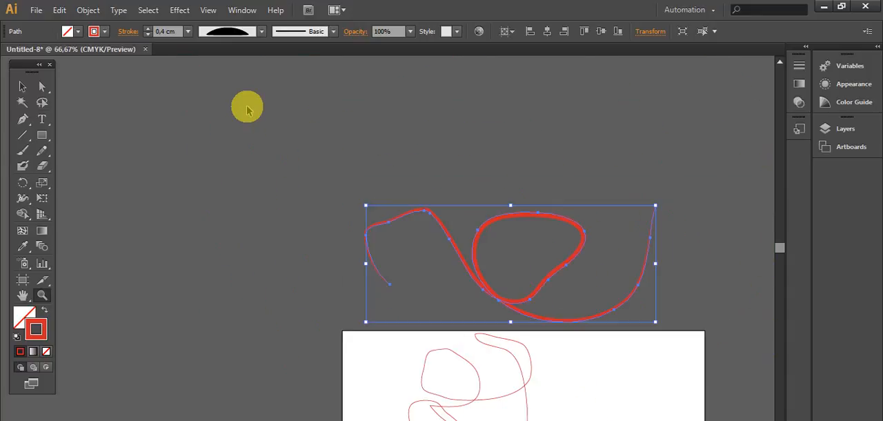
- Try the symmetrical lens-shaped width profile on the path's stroke, then restore the Uniform profile
left_click(259, 31)
left_click(213, 78)
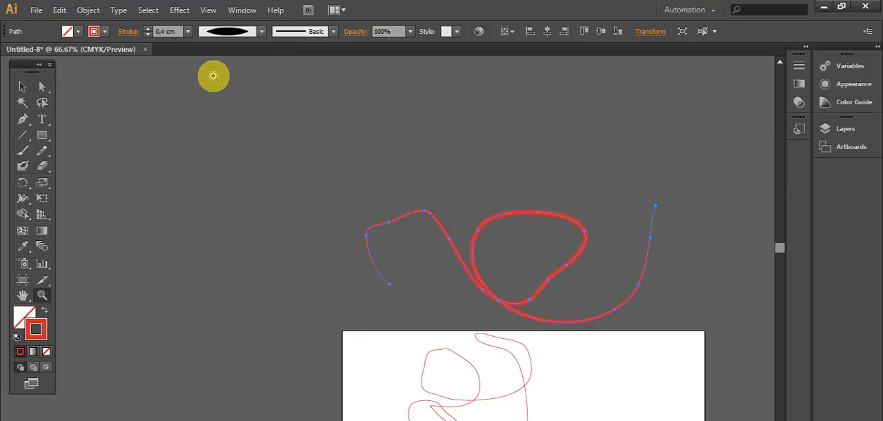
left_click(261, 31)
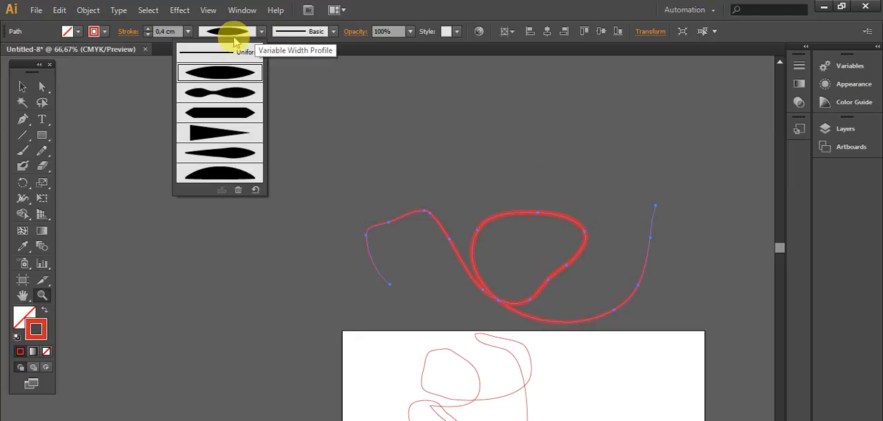
left_click(220, 54)
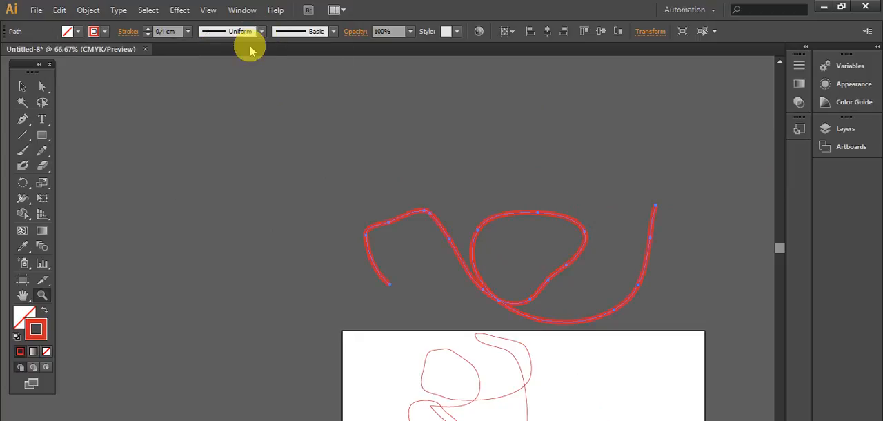
- Try the Charcoal - Feather and orange curled-end brushes on the path, then apply the dashed pattern brush
left_click(334, 32)
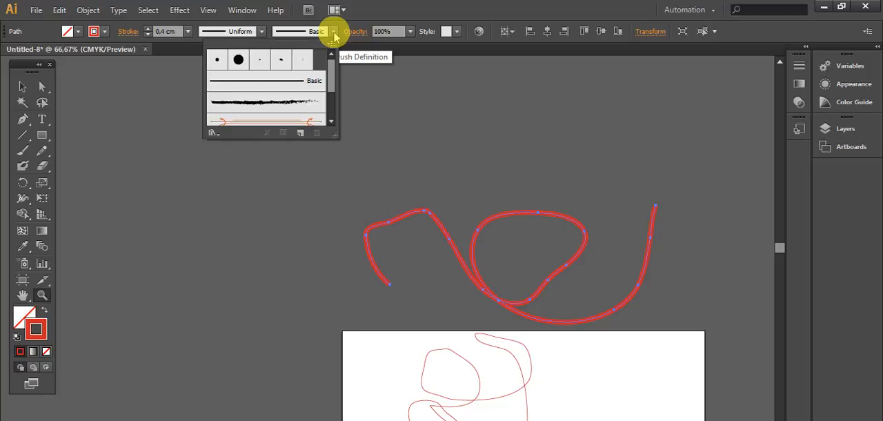
left_click(263, 103)
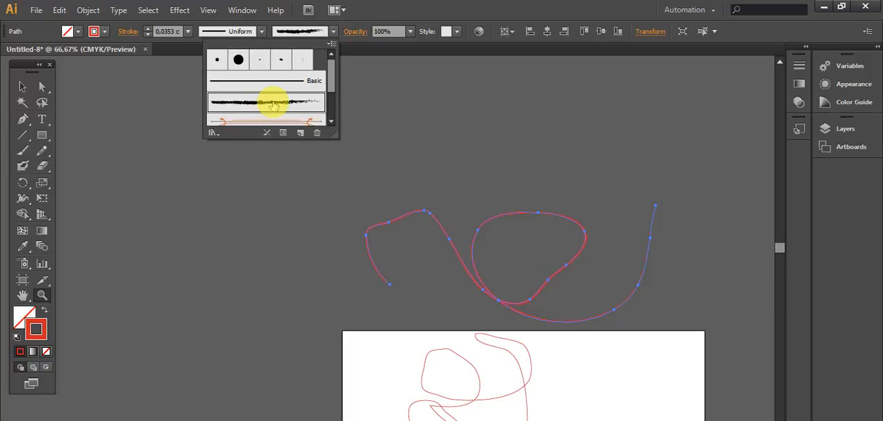
scroll(327, 79, "down", 3)
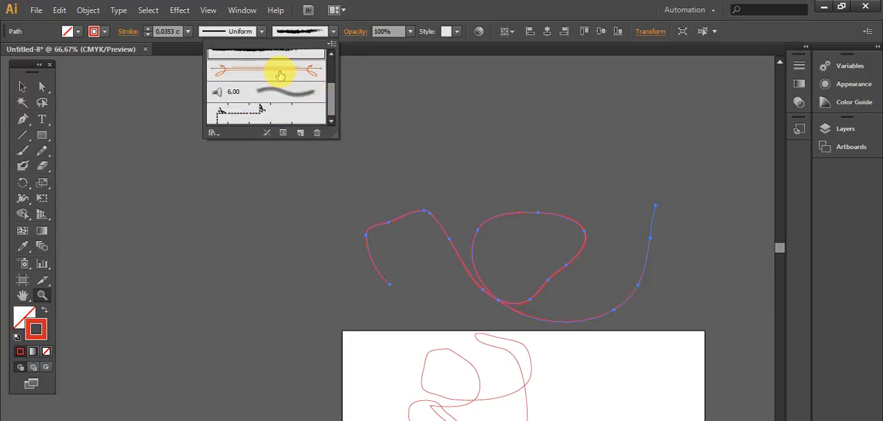
left_click(280, 76)
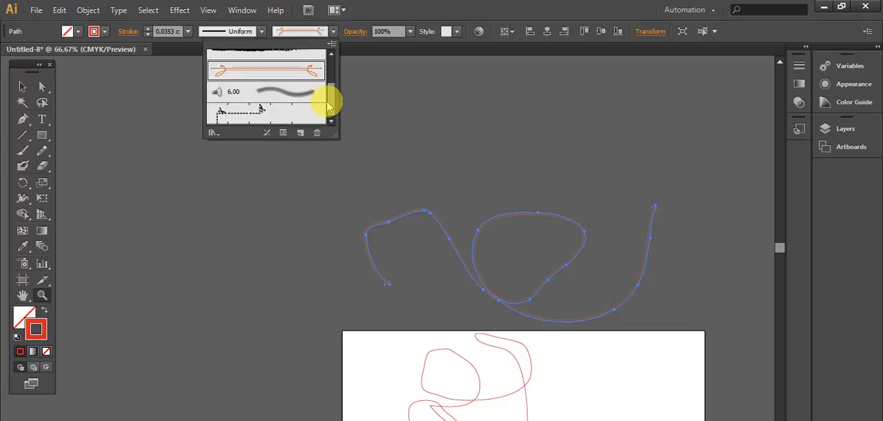
mouse_move(331, 106)
left_mouse_down()
mouse_move(335, 55)
mouse_move(335, 114)
left_mouse_up()
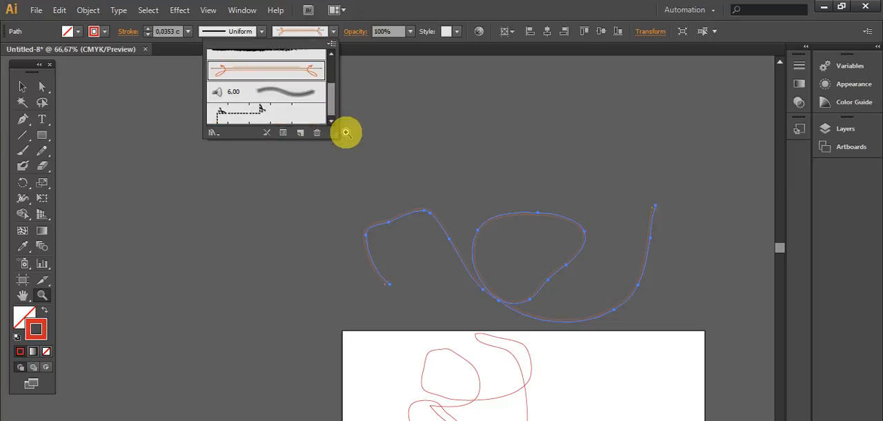
left_click(250, 116)
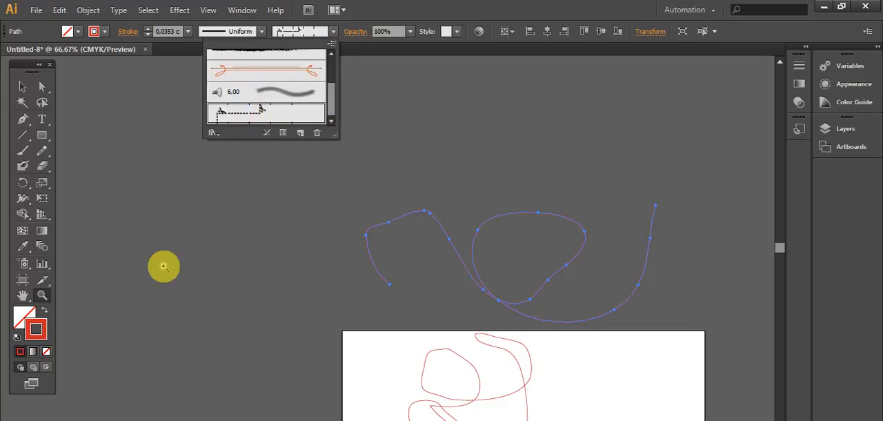
- Examine the dashed pattern brush up close along the path's lower-left end, its loop and the crossing below it
left_click(42, 295)
left_click_drag(345, 263, 455, 312)
scroll(394, 225, "up", 1)
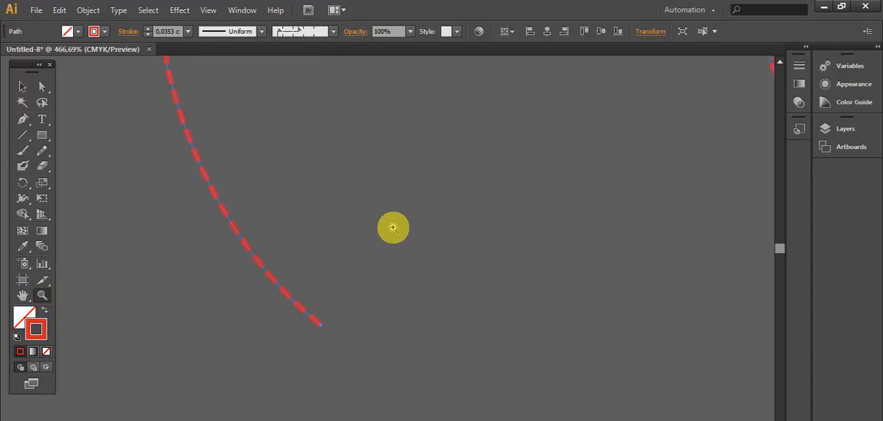
scroll(387, 238, "up", 2)
scroll(387, 260, "up", 3)
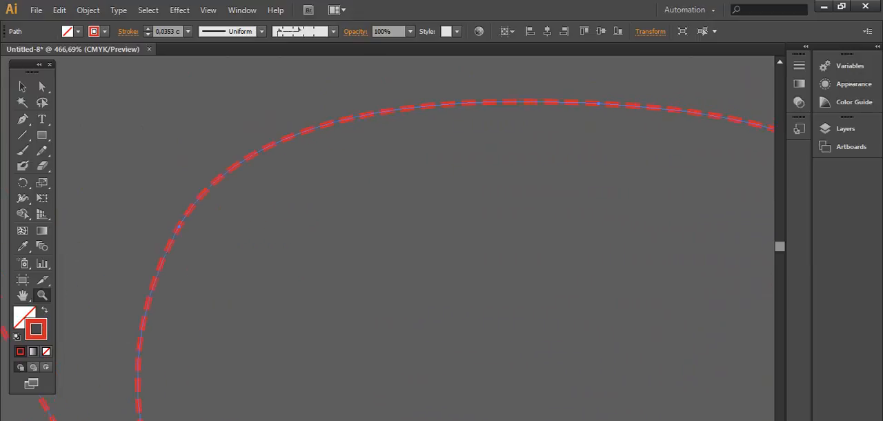
scroll(623, 314, "down", 2)
scroll(623, 315, "right", 1)
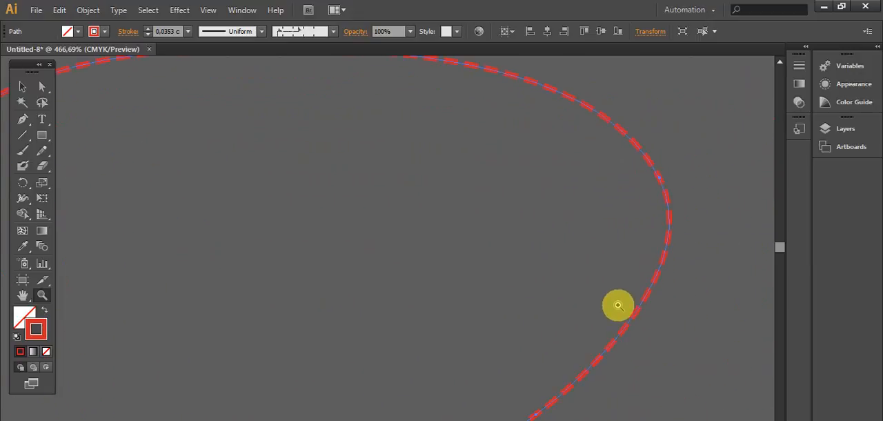
scroll(614, 297, "down", 2)
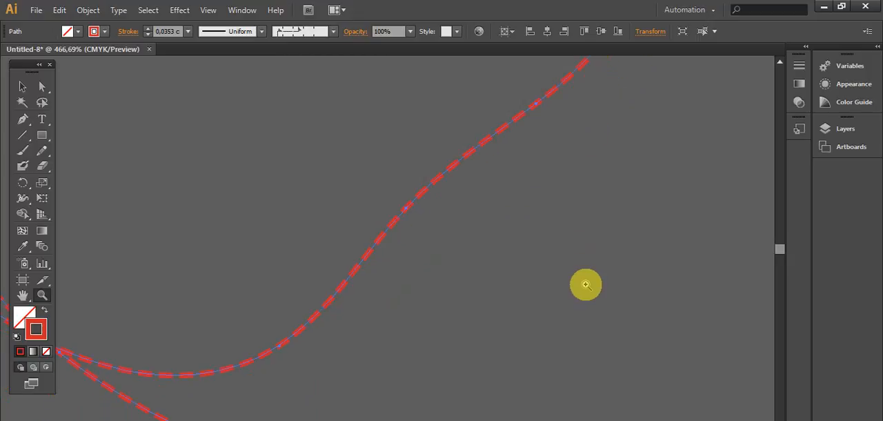
scroll(607, 297, "down", 1)
- Open the Arrows_Special brush library and apply its first solid black arrow brush to the path
left_click(333, 32)
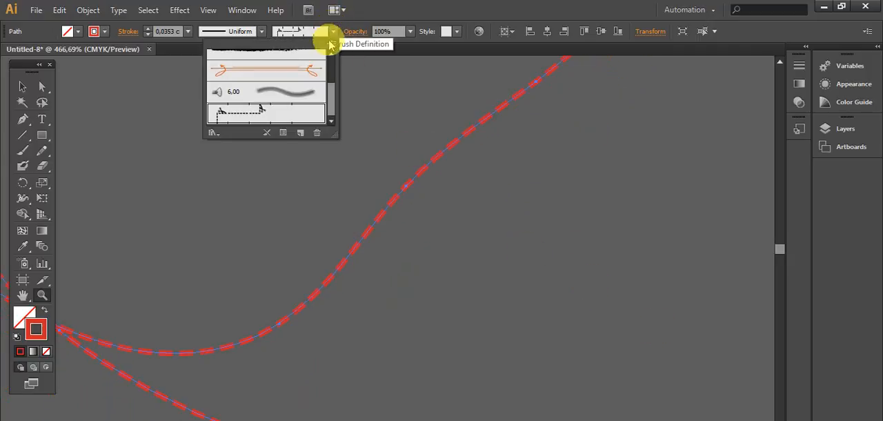
mouse_move(333, 103)
left_mouse_down()
mouse_move(335, 69)
mouse_move(338, 85)
mouse_move(317, 123)
left_mouse_up()
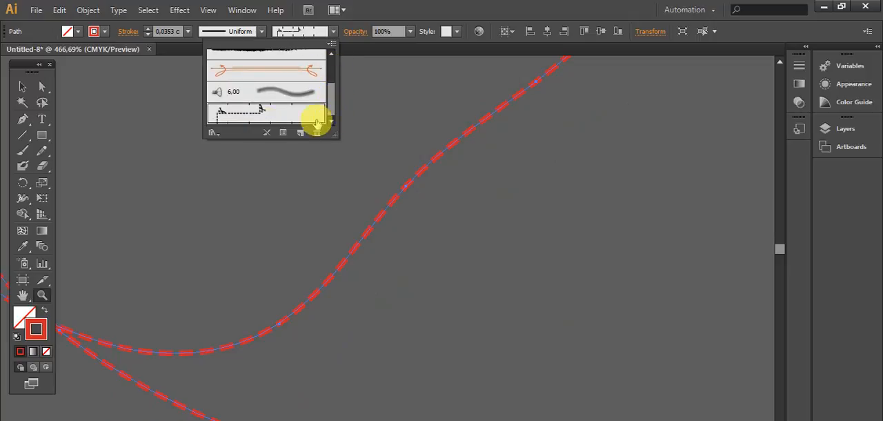
left_click(215, 133)
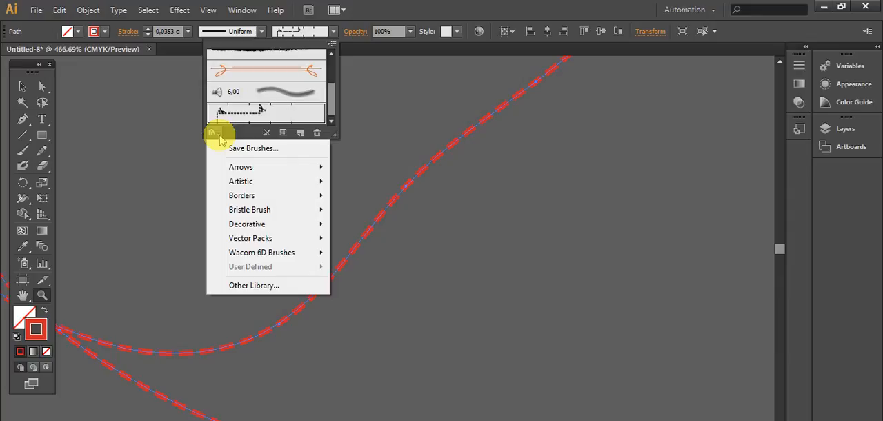
mouse_move(242, 172)
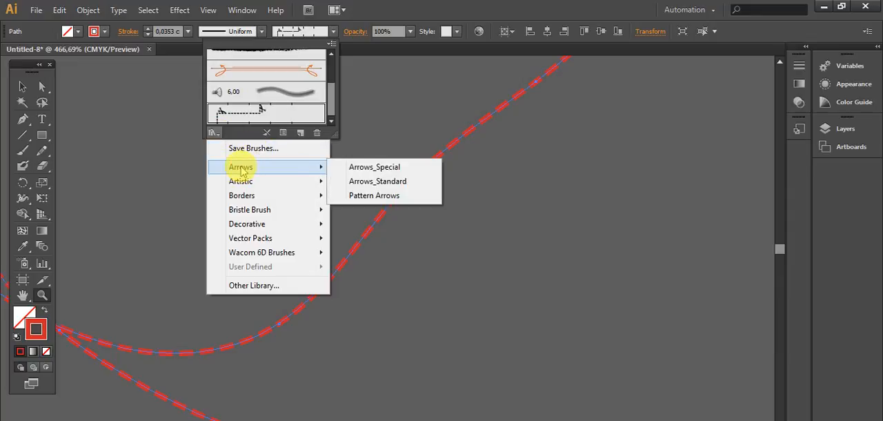
left_click(414, 168)
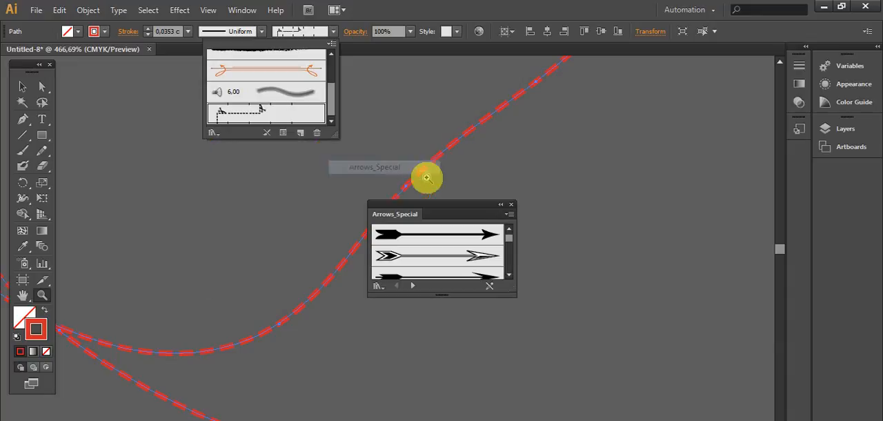
left_click(478, 236)
left_click(483, 235)
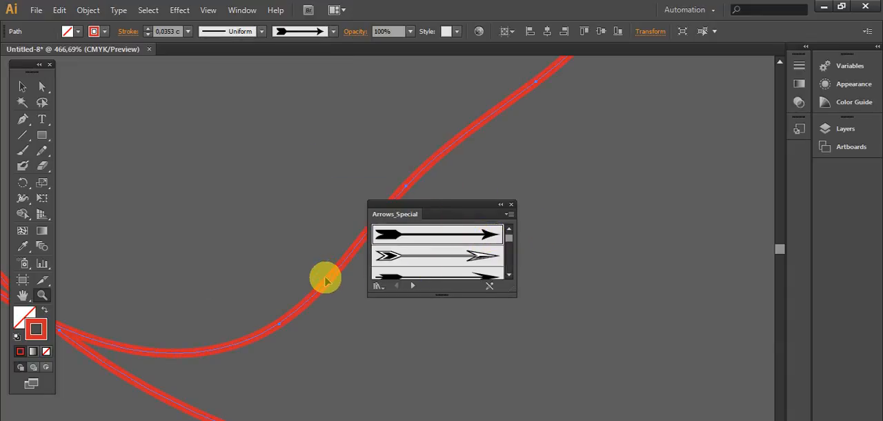
- Zoom in on the path's upper-right arrow tip and try other Arrows_Special brushes, including the outlined tapered arrow and the white arrow on a black band
key("ctrl+1")
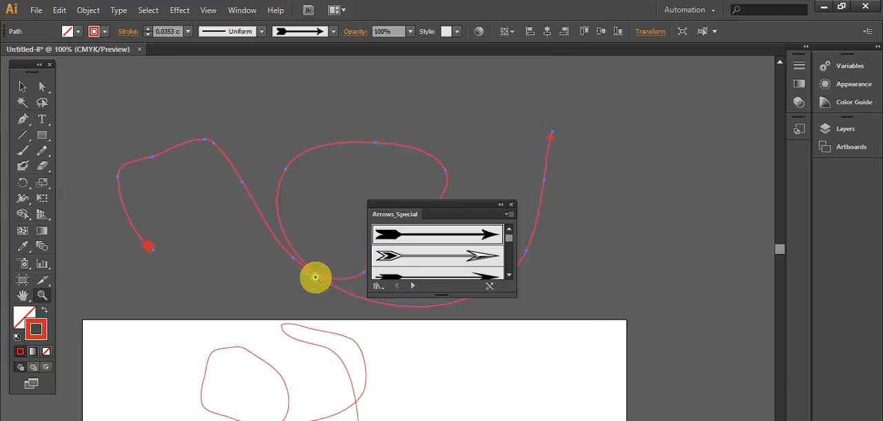
left_click_drag(523, 110, 589, 165)
left_click(482, 257)
left_click(479, 274)
left_click_drag(509, 238, 512, 264)
left_click(475, 259)
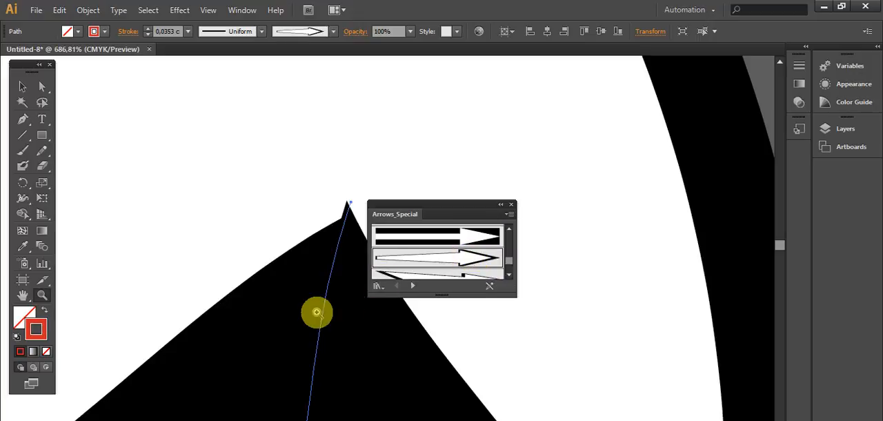
left_click(431, 236)
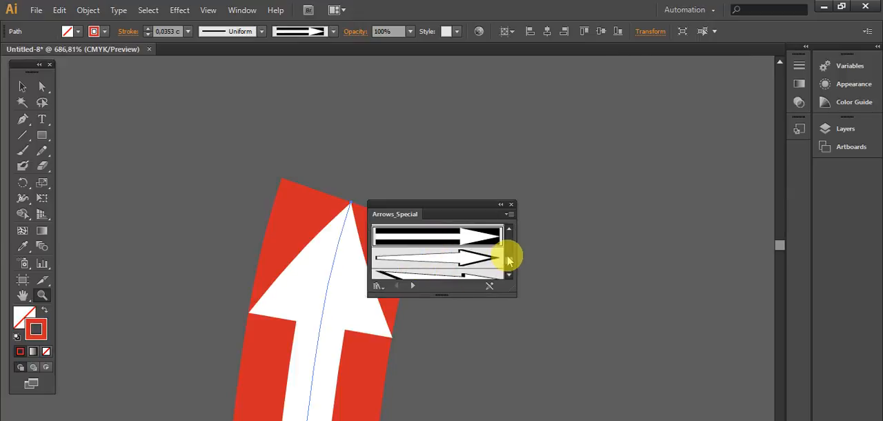
- Try the blue curved arrow and the yellow zigzag arrow brushes on the path, moving the brush library away from it
left_click_drag(509, 265, 510, 272)
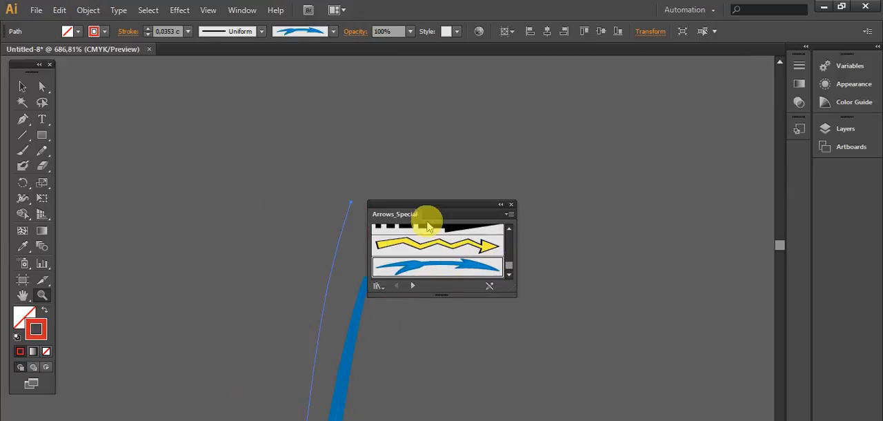
left_click_drag(426, 205, 596, 151)
left_click(606, 195)
- Step through the brush libraries past Pattern Arrows and Artistic_ChalkCharcoalPencil to Artistic_Ink
left_click(545, 236)
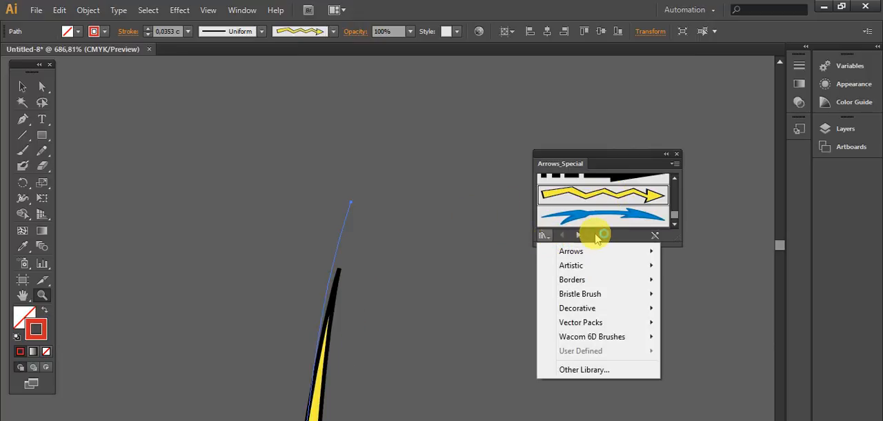
left_click(580, 237)
left_click(580, 237)
left_click(580, 237)
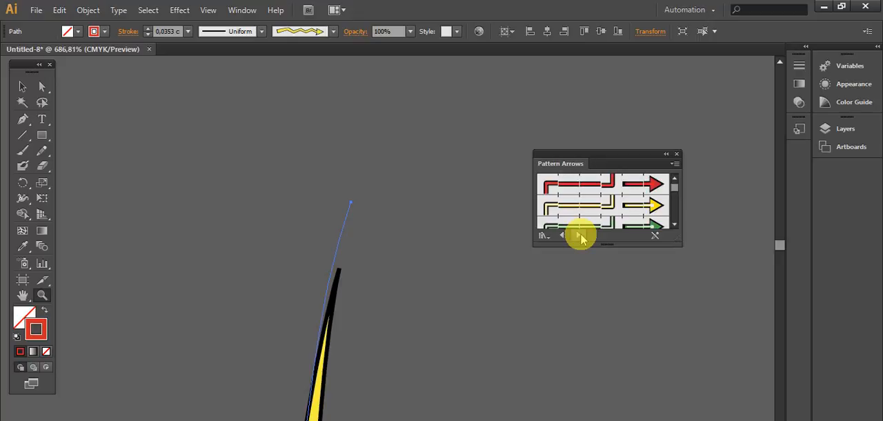
left_click(580, 236)
left_click(580, 237)
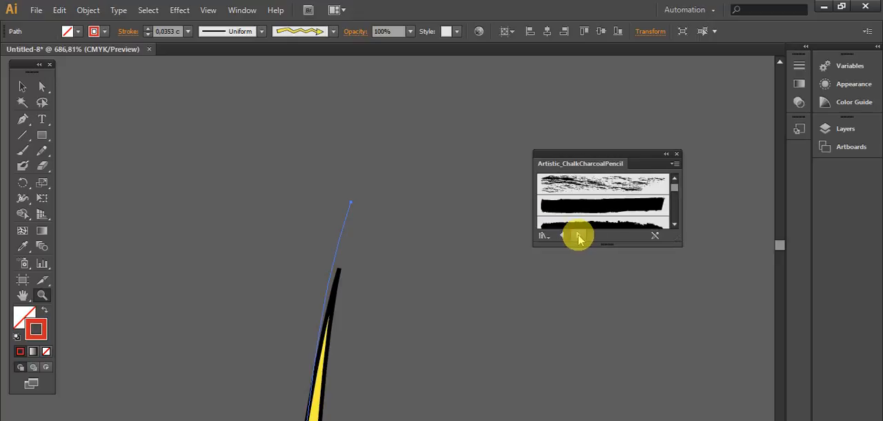
left_click(579, 236)
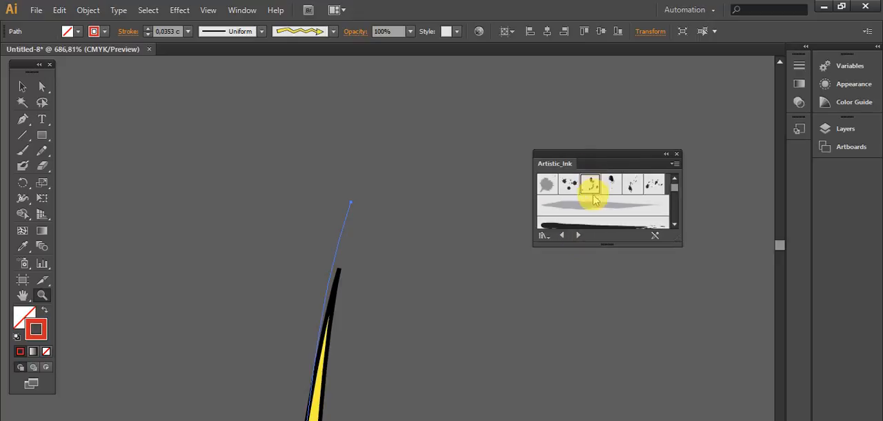
- Try several Artistic_Ink brushes on the path, including Ink Spots and Ink Drop
left_click(585, 204)
left_click(629, 185)
left_click(582, 184)
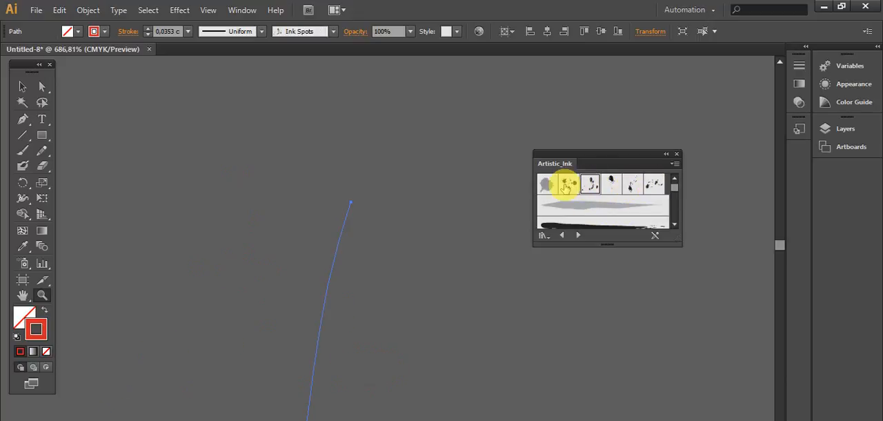
left_click(548, 185)
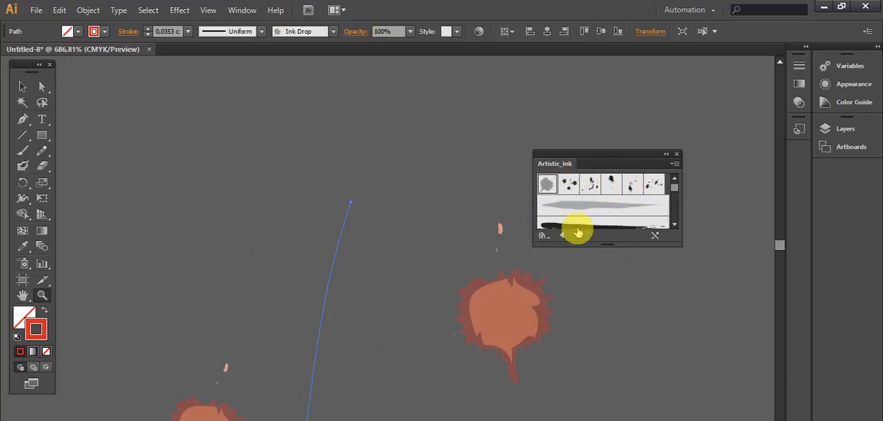
- Apply the second brush of the Artistic_Paintbrush library to the path and view the whole drawing
left_click(578, 236)
left_click(569, 205)
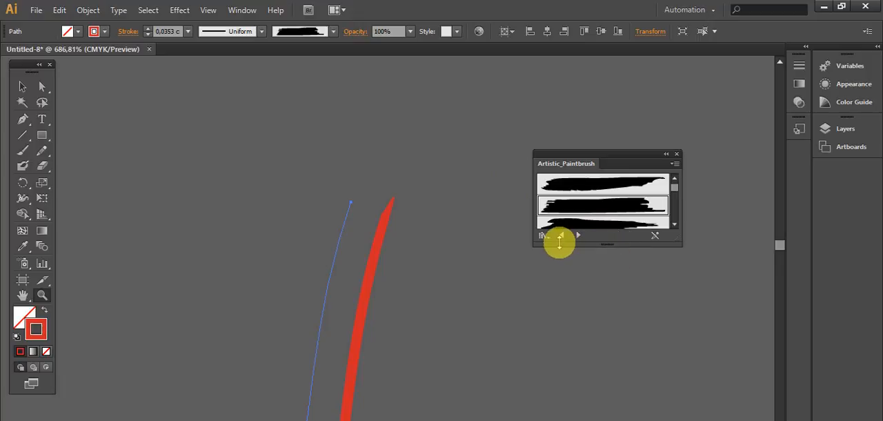
key("ctrl+minus")
key("ctrl+minus")
key("ctrl+minus")
key("ctrl+minus")
key("ctrl+minus")
key("ctrl+minus")
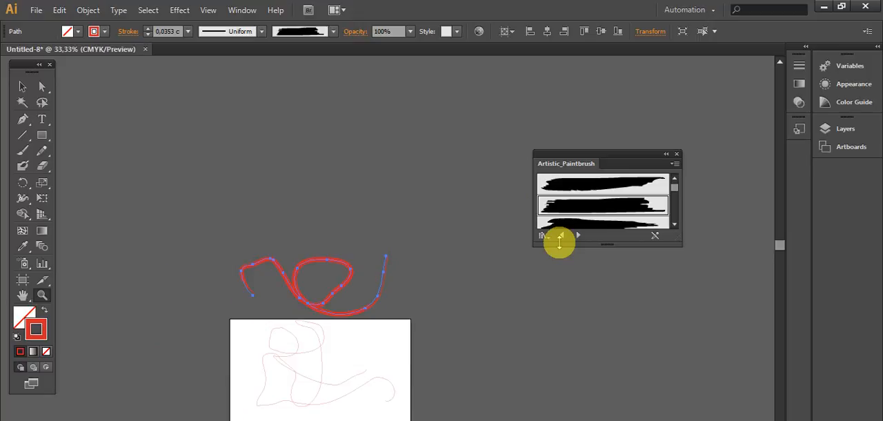
scroll(286, 288, "down", 3)
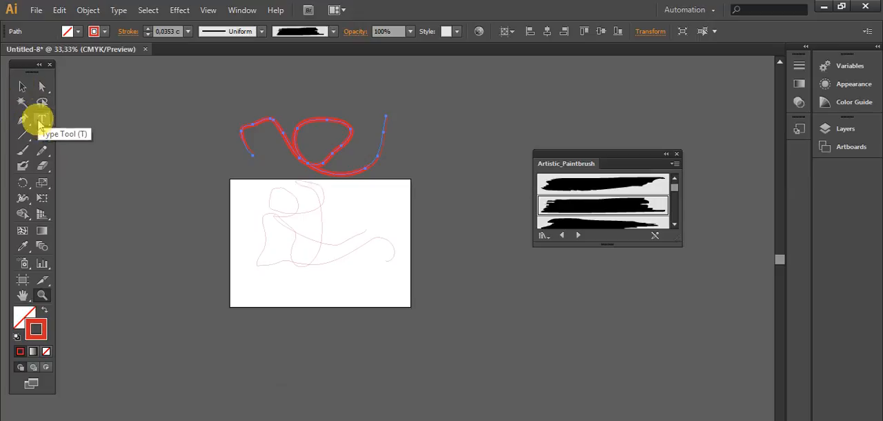
- Select all the freehand paths on and above the artboard and delete them
left_click(23, 120)
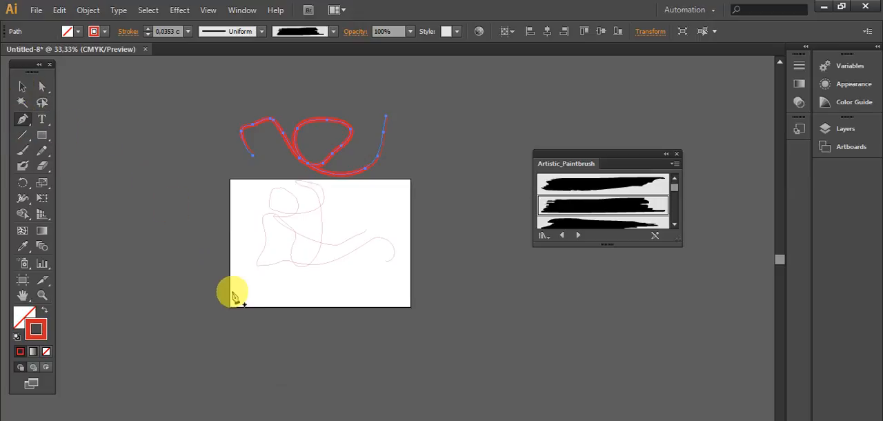
left_click(22, 86)
left_click_drag(211, 85, 421, 311)
key("Delete")
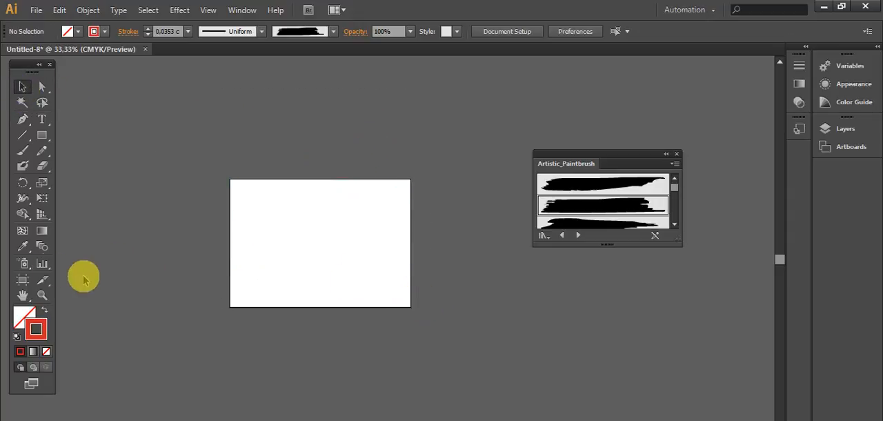
- With the Pen tool, start a straight-segment path on the artboard: a three-line zigzag, a tall line upward and a short line to its right
left_click(42, 295)
left_click_drag(205, 165, 442, 327)
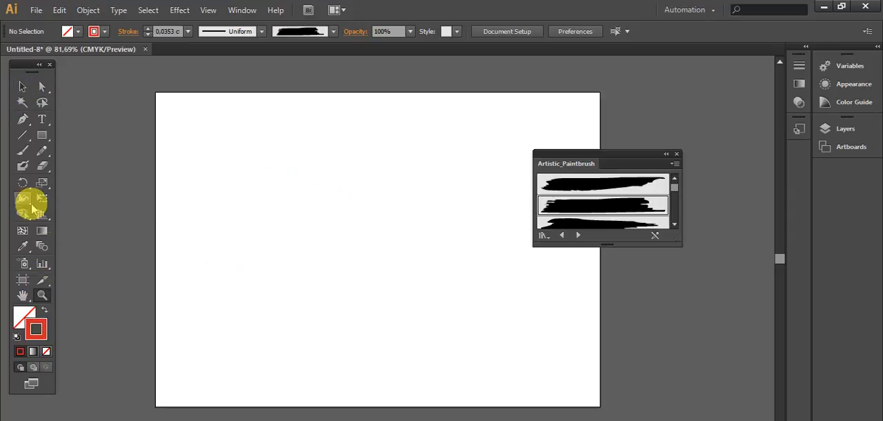
left_click_drag(25, 121, 95, 121)
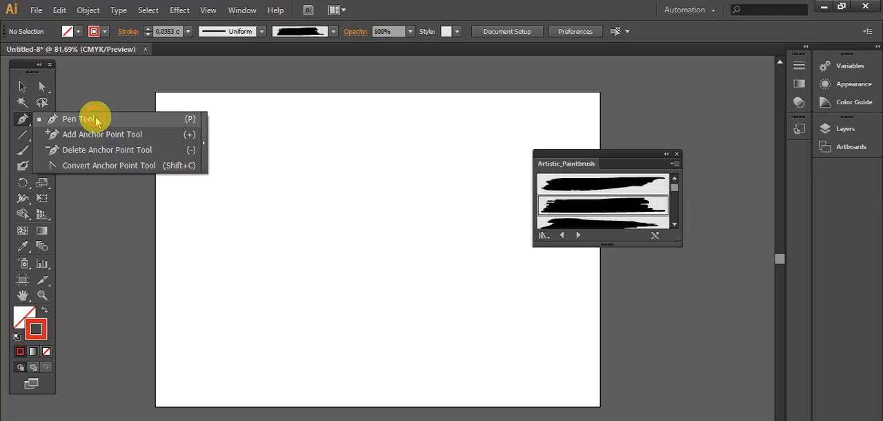
left_click_drag(95, 121, 96, 121)
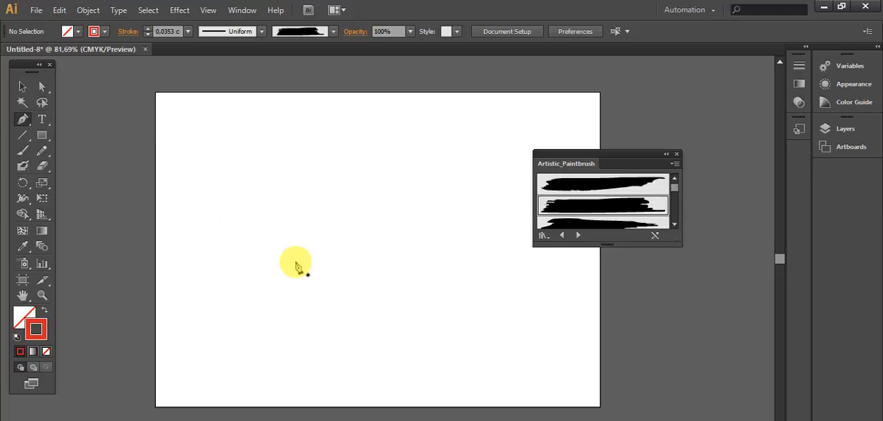
left_click(228, 225)
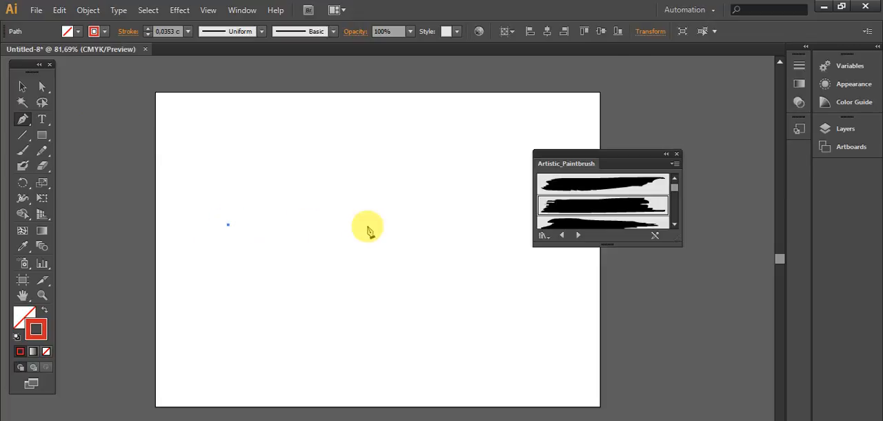
left_click(409, 229)
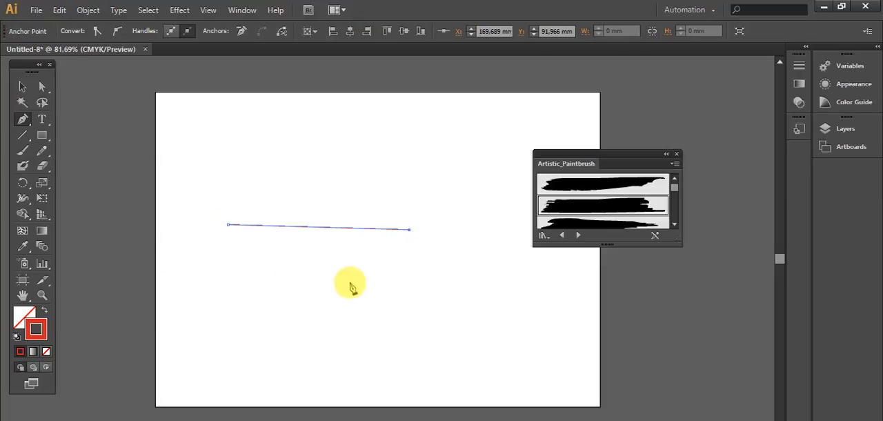
left_click(237, 308)
left_click(430, 355)
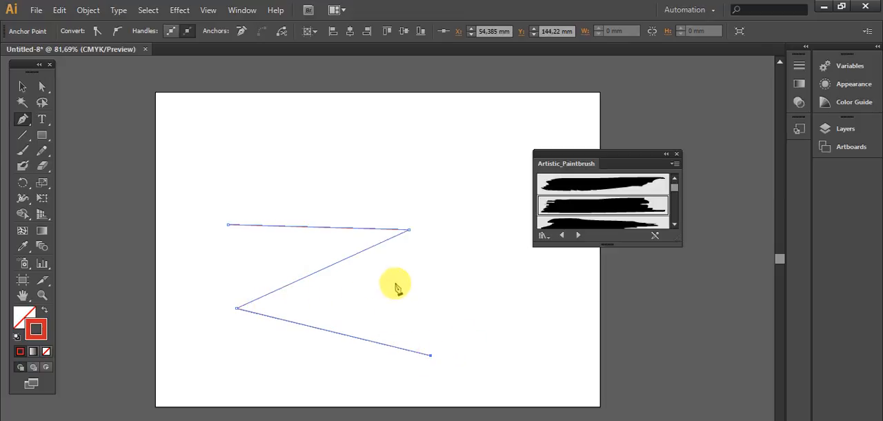
left_click(419, 191)
left_click(474, 188)
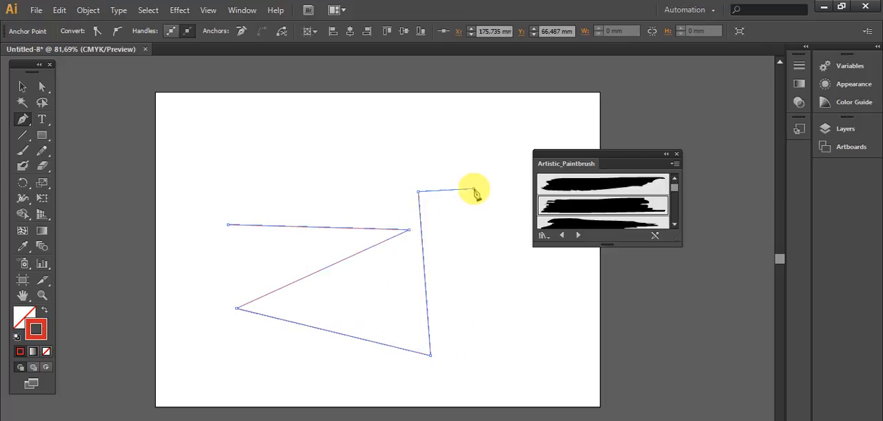
- Continue the Pen path with straight segments clockwise around the zigzag, along the artboard's lower, left and upper areas, and finish it as an open path
left_click(512, 313)
left_click(493, 367)
left_click(357, 382)
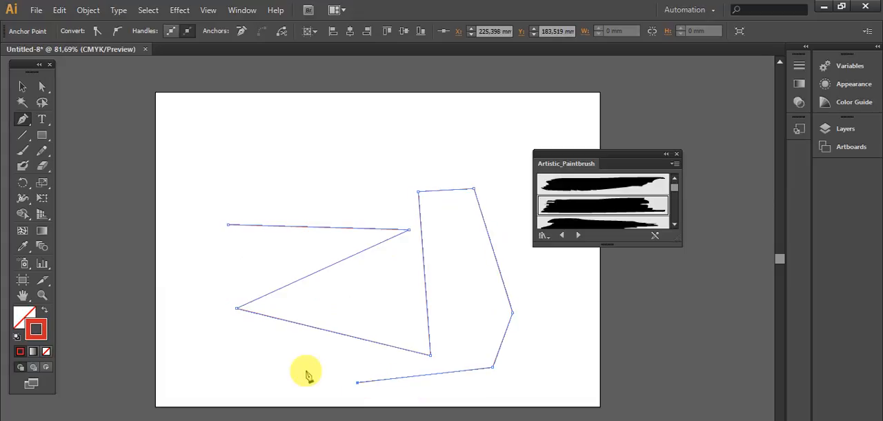
left_click(216, 346)
left_click(195, 239)
left_click(207, 152)
left_click(323, 144)
left_click(433, 140)
left_click(491, 144)
left_click(555, 336)
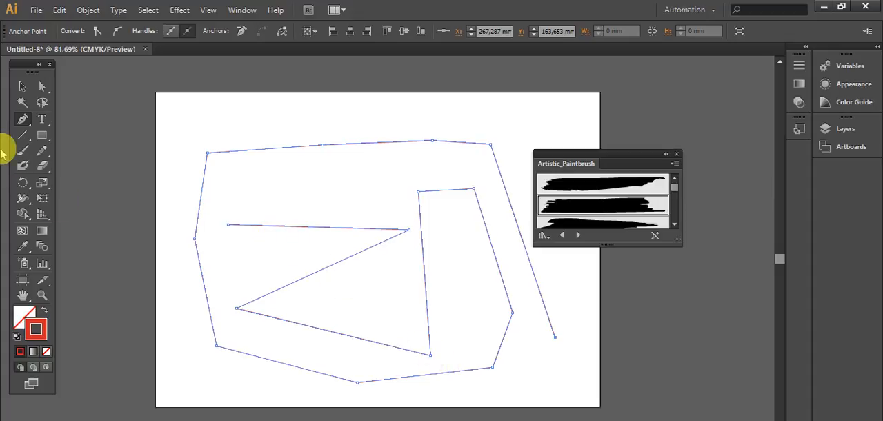
left_click(24, 87)
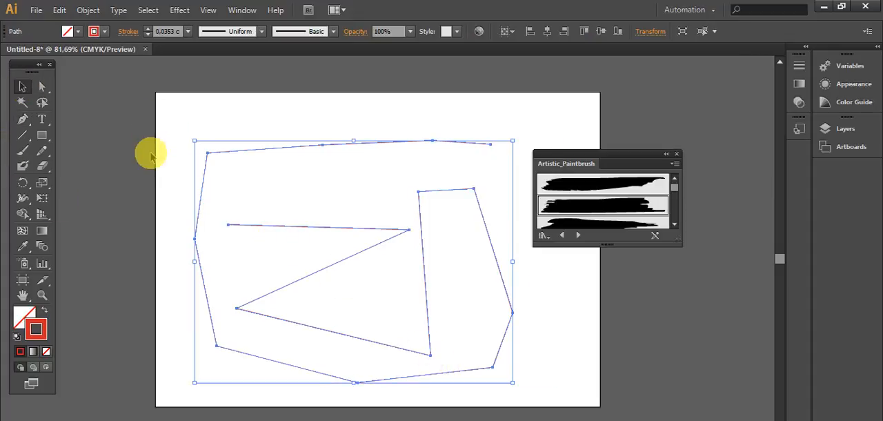
- Delete the selected straight-segment path from the artboard
key("Delete")
- Try a two-point curved path with the Pen tool, sagging across the artboard's upper half, and undo it
left_click(23, 119)
left_click(206, 173)
left_click_drag(396, 208, 533, 115)
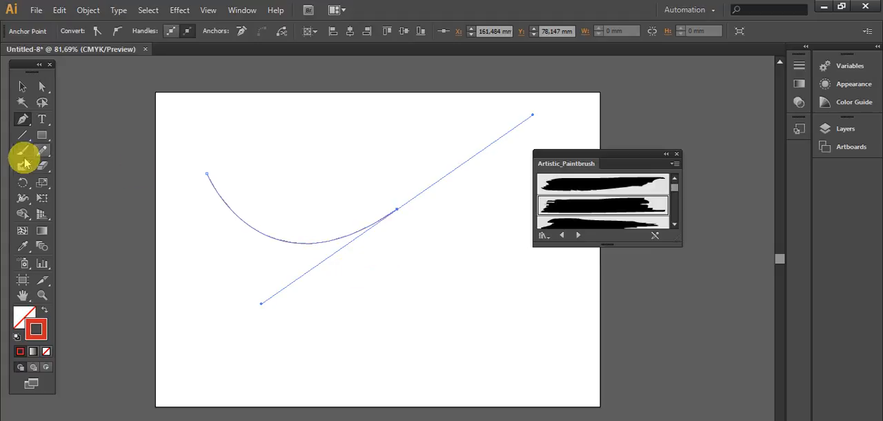
left_click(20, 84)
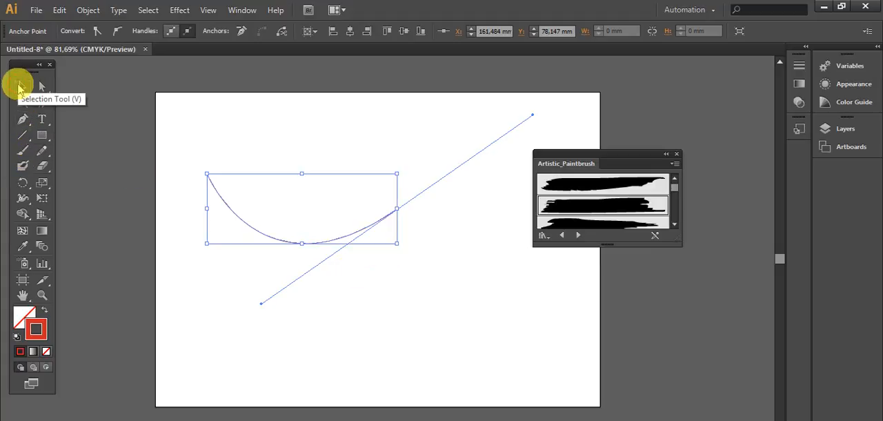
key("ctrl+z")
- With the Pen tool, draw a closed right triangle about 139 mm wide and 99 mm tall, with its right angle at the upper right
left_click(22, 119)
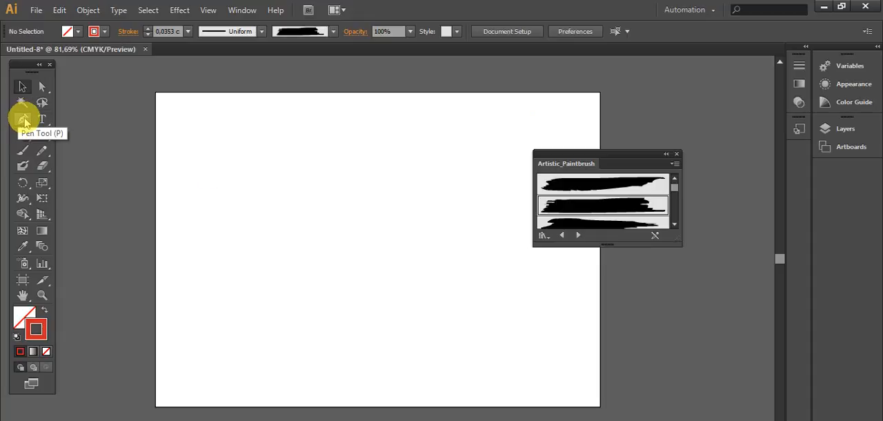
left_click(196, 207)
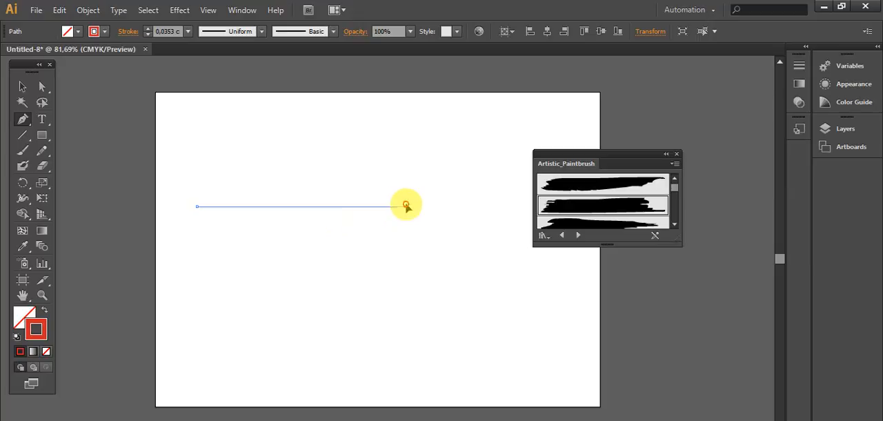
left_click(406, 206)
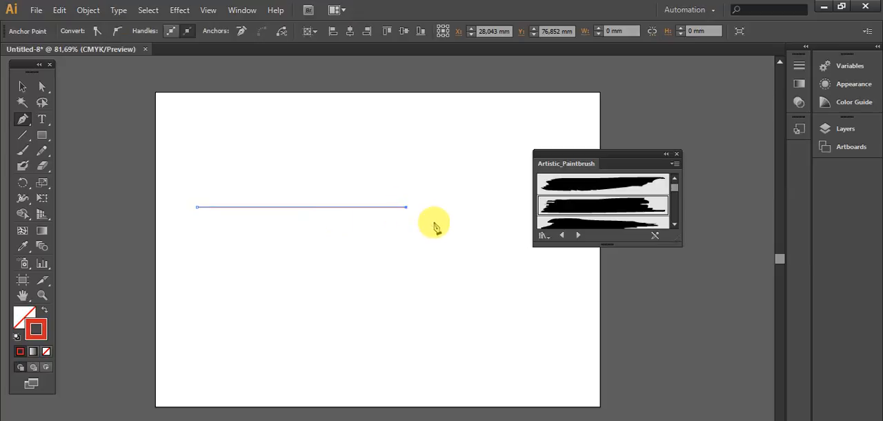
left_click(405, 356)
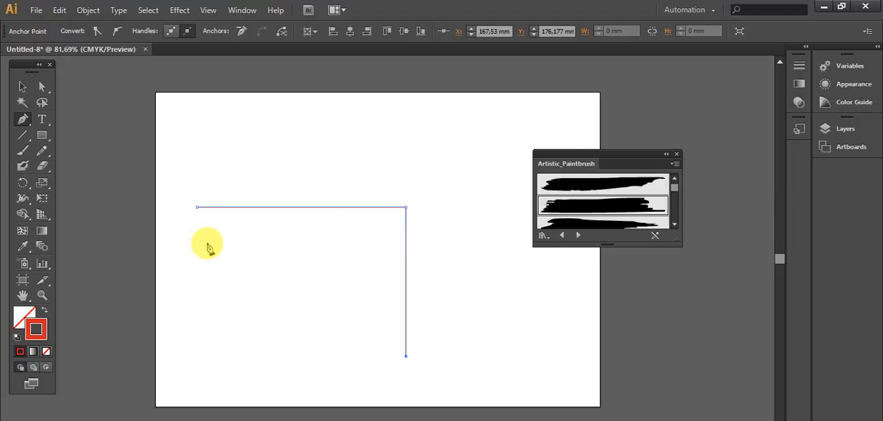
left_click(198, 208)
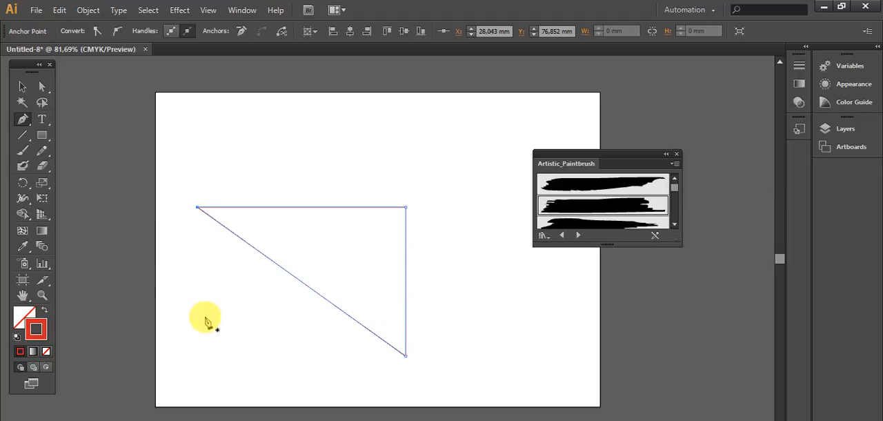
left_click(205, 366, "ctrl")
left_click(204, 360)
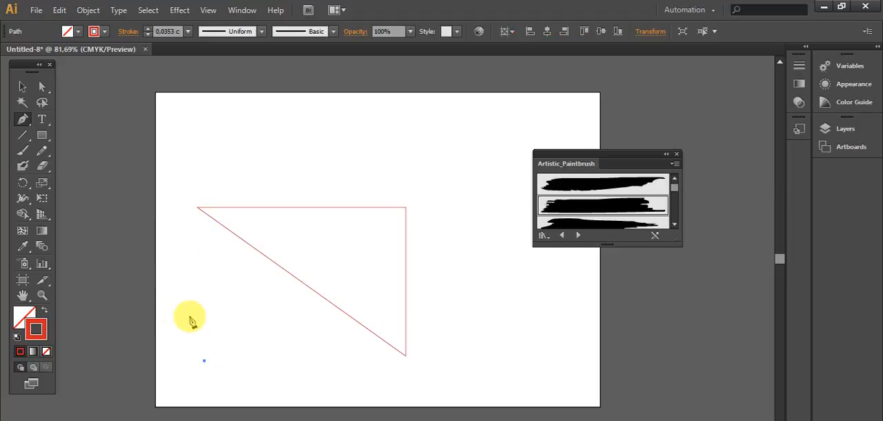
- Move the triangle about 11 mm to the right and 17 mm up on the artboard
left_click(23, 87)
left_click(220, 207)
left_click_drag(220, 207, 255, 182)
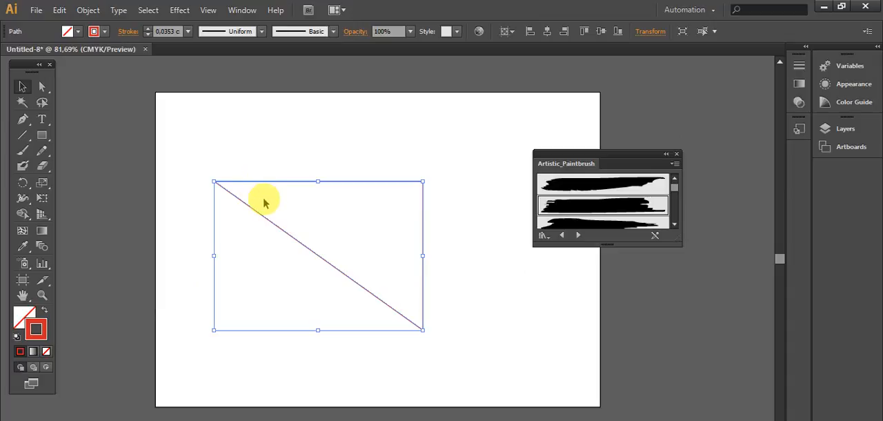
- Add an anchor point near the middle of the triangle's top edge
left_click_drag(22, 124, 99, 145)
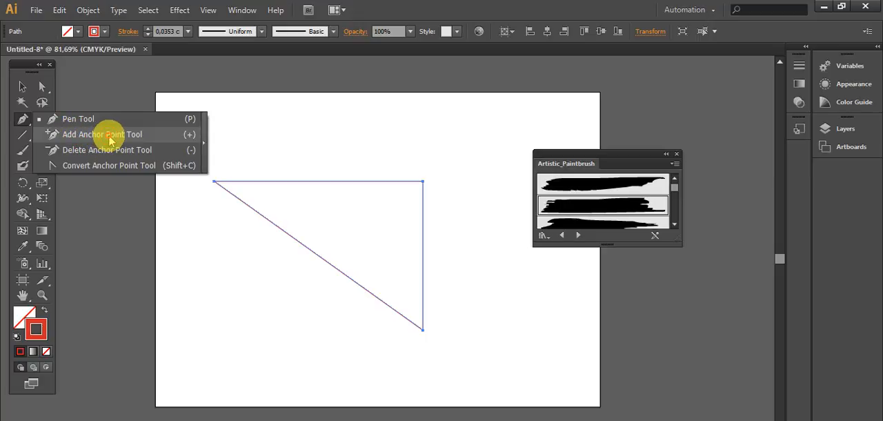
left_click_drag(110, 140, 111, 141)
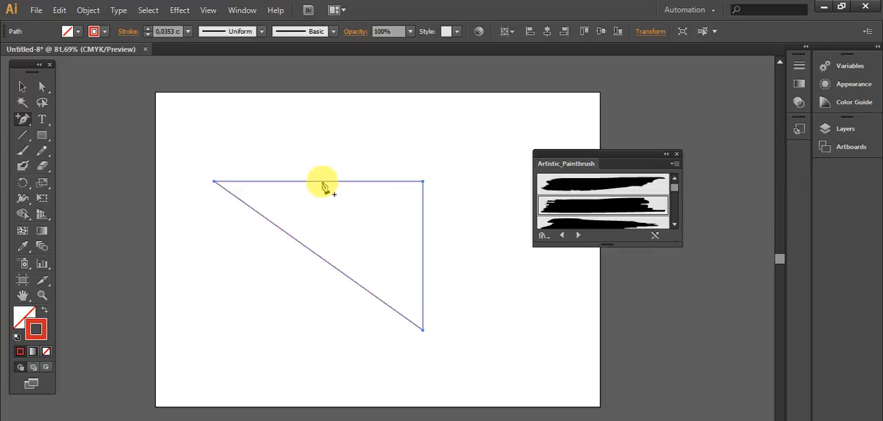
left_click(322, 181)
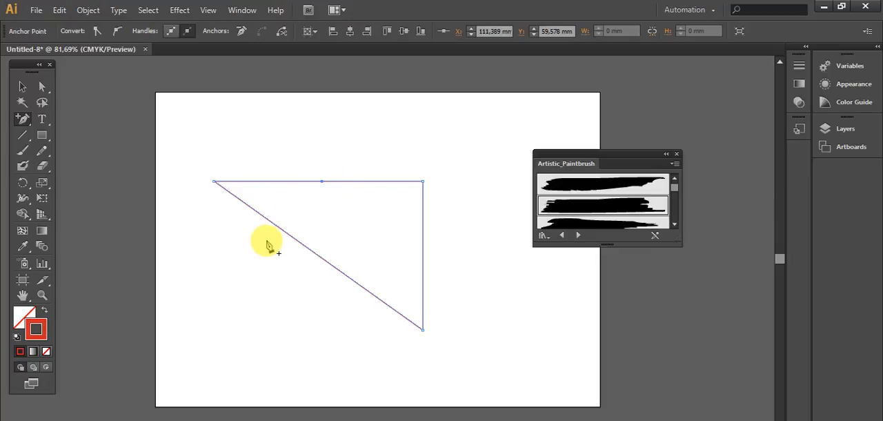
- Convert the top edge's middle anchor point to a smooth point and swing its right handle upward, so the edge dips and rises rightward
key("ctrl+equal")
key("ctrl+equal")
key("ctrl+equal")
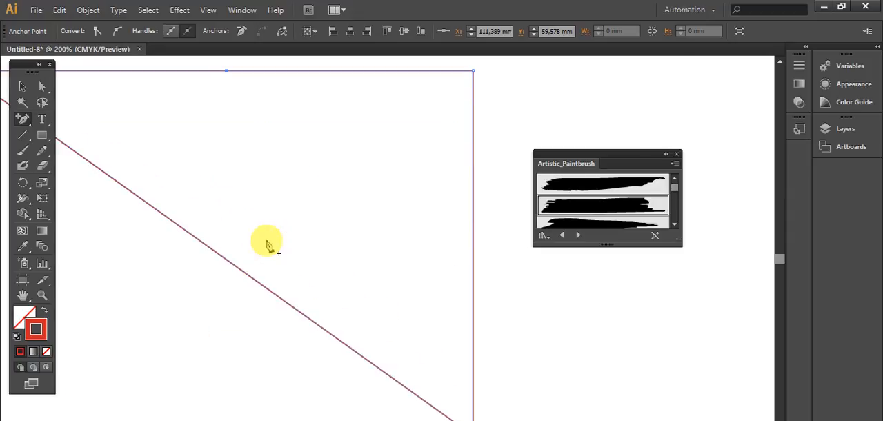
scroll(268, 244, "up", 3)
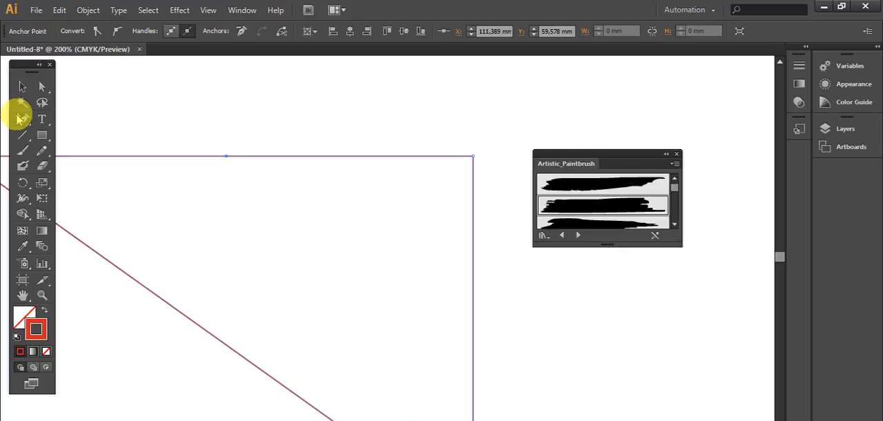
left_click_drag(21, 120, 98, 164)
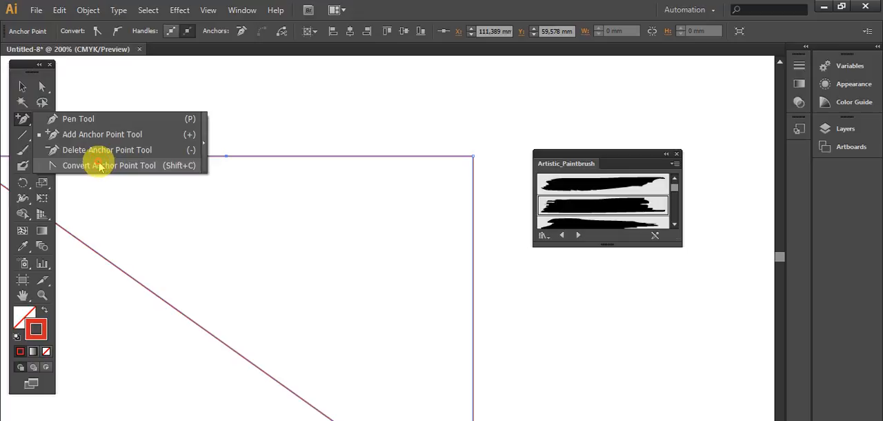
left_click_drag(99, 165, 100, 166)
left_click(225, 159)
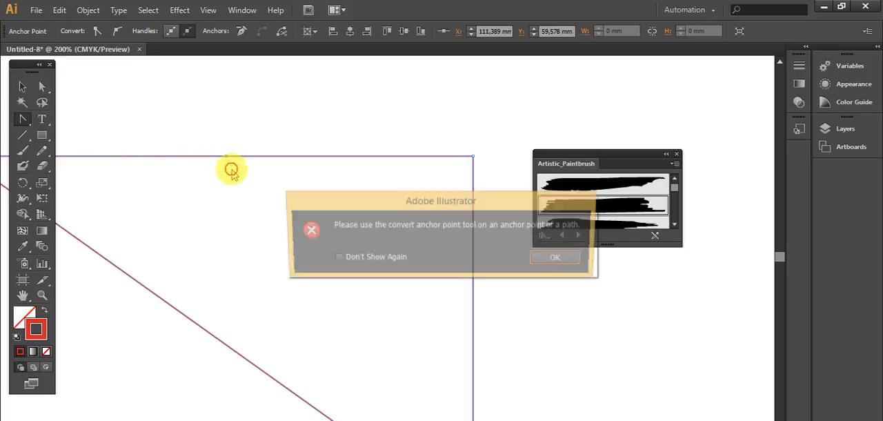
left_click(561, 258)
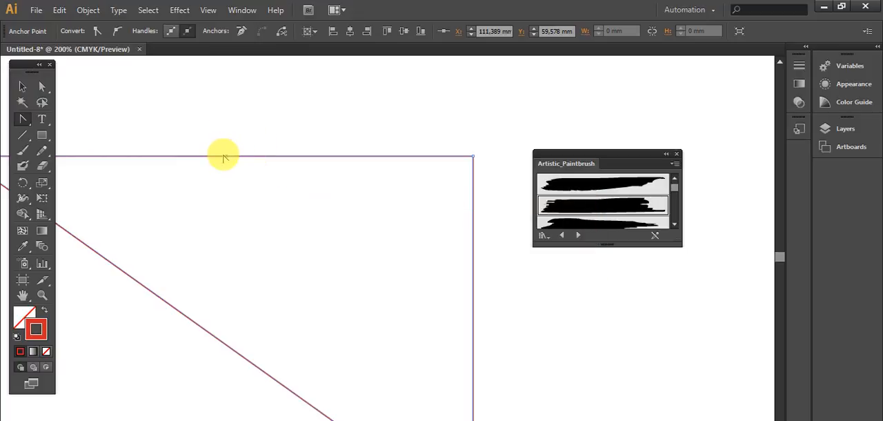
left_click_drag(225, 158, 282, 238)
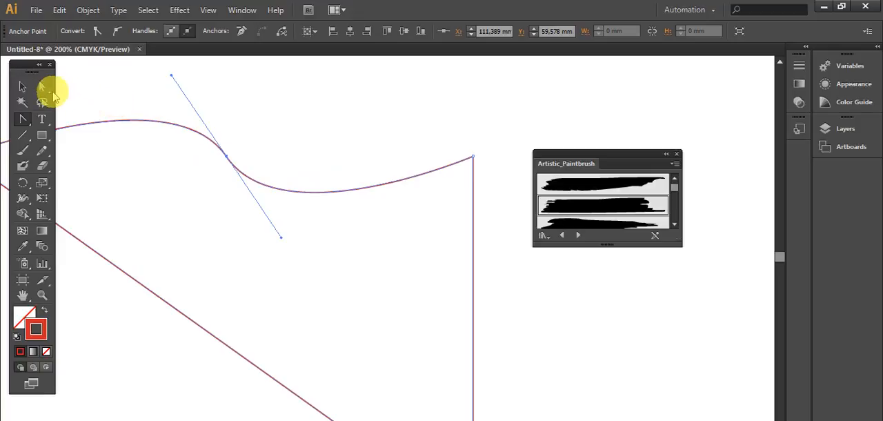
left_click(43, 89)
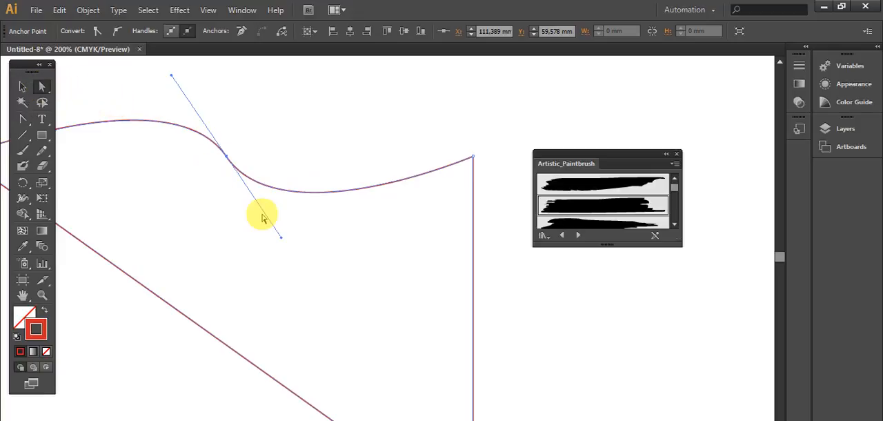
left_click_drag(281, 239, 285, 99)
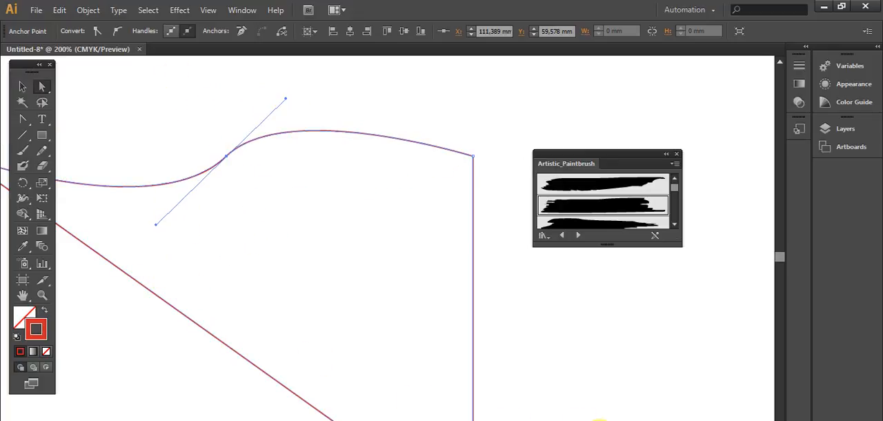
- Remove the smooth middle anchor point from the top edge with the Delete Anchor Point tool
left_click(23, 123)
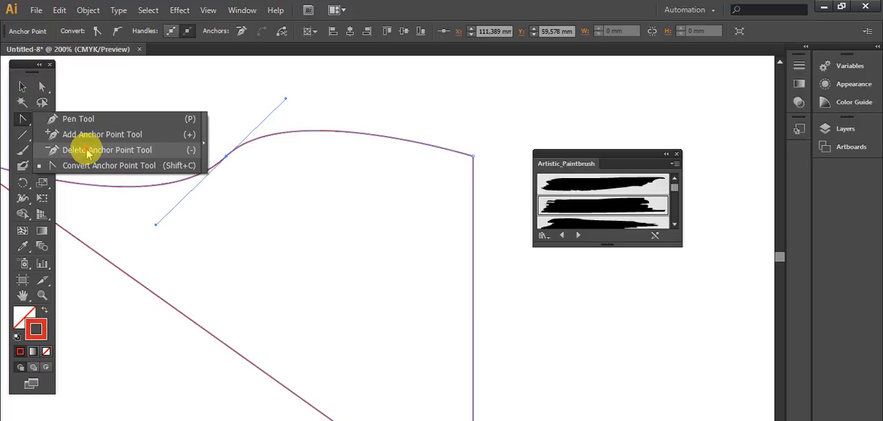
left_click(87, 153)
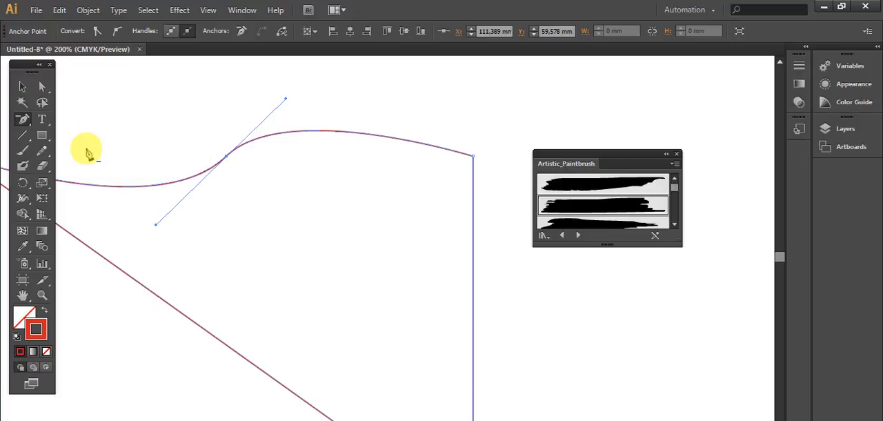
left_click(226, 162)
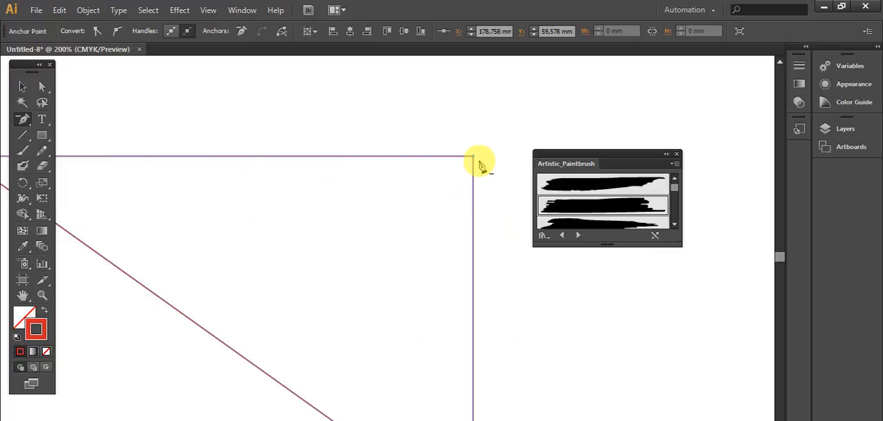
- Try deleting the triangle's upper-right and lower-right corner anchor points, and bring the whole triangle back
scroll(490, 183, "down", 3)
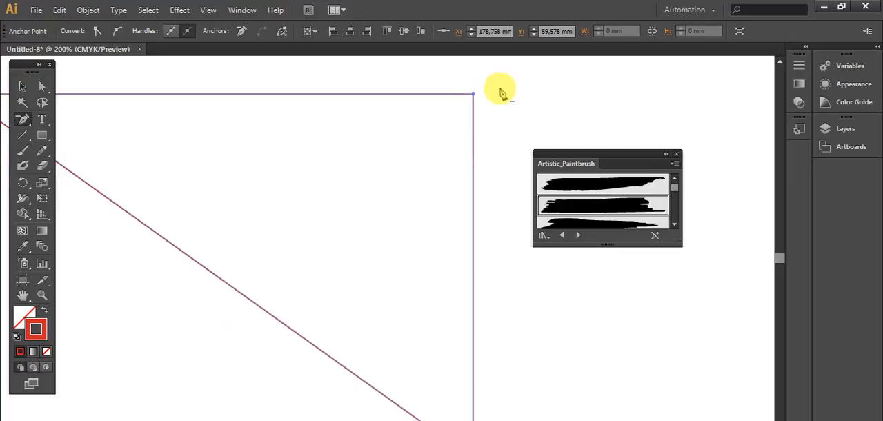
left_click(473, 98)
scroll(345, 300, "down", 5)
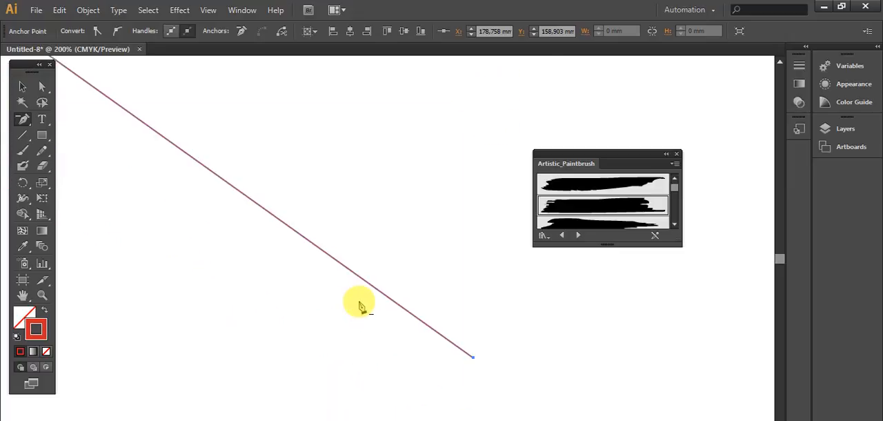
left_click(475, 355)
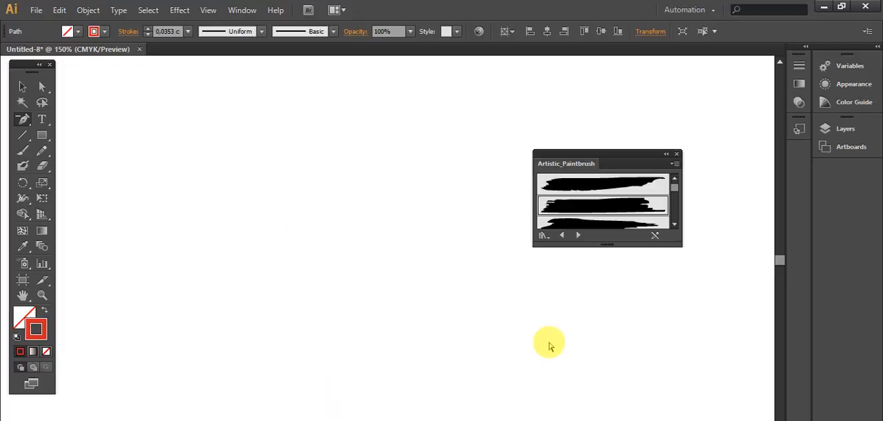
key("ctrl+minus")
key("ctrl+minus")
key("ctrl+minus")
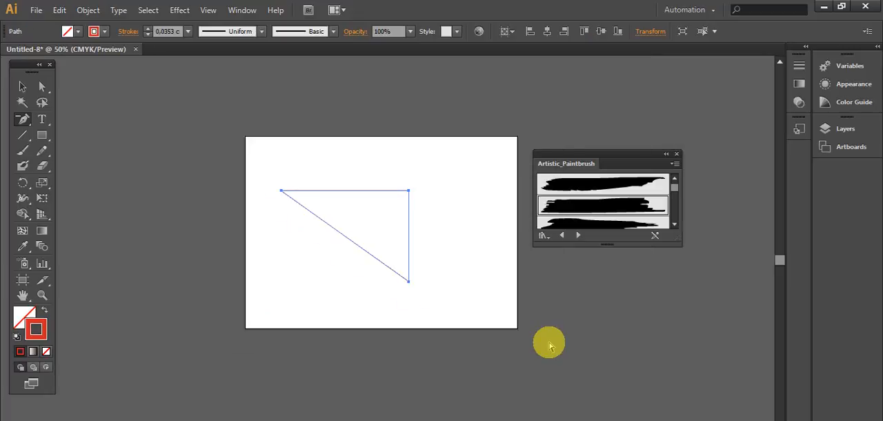
- Add four anchor points to the triangle: two on the top edge, one on the diagonal and one on the right edge
left_click(27, 122)
left_click(103, 134)
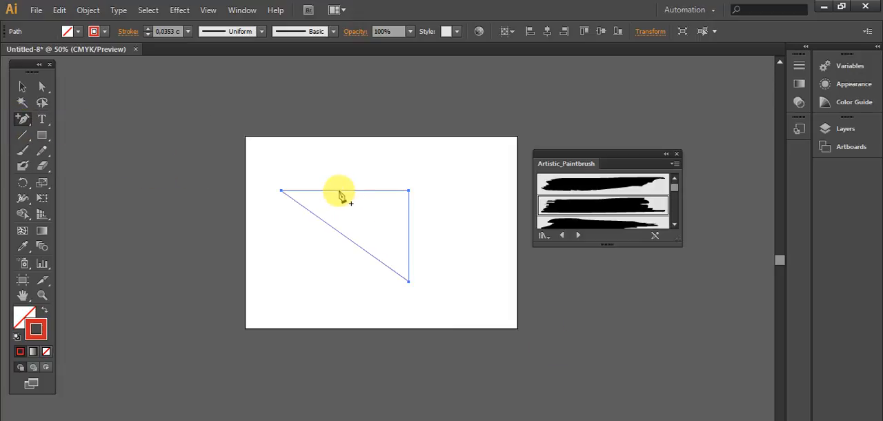
left_click(340, 190)
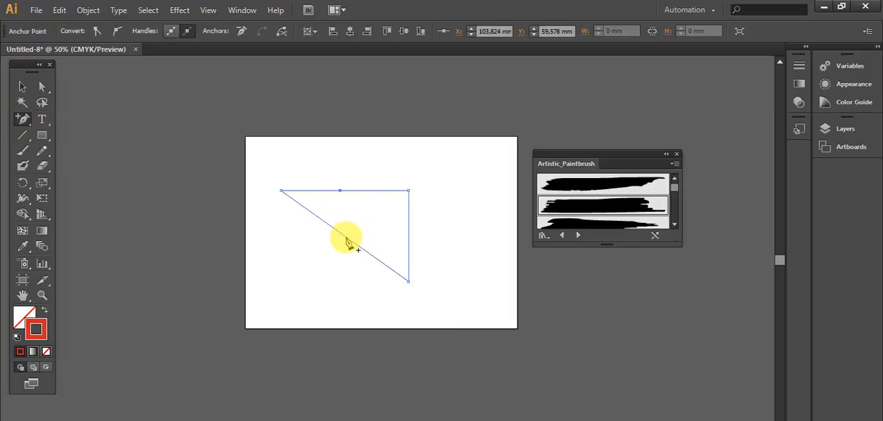
left_click(347, 237)
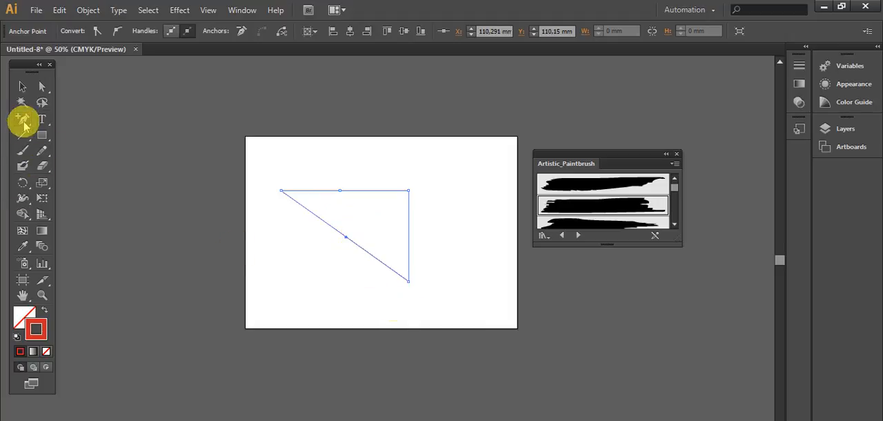
left_click(409, 225)
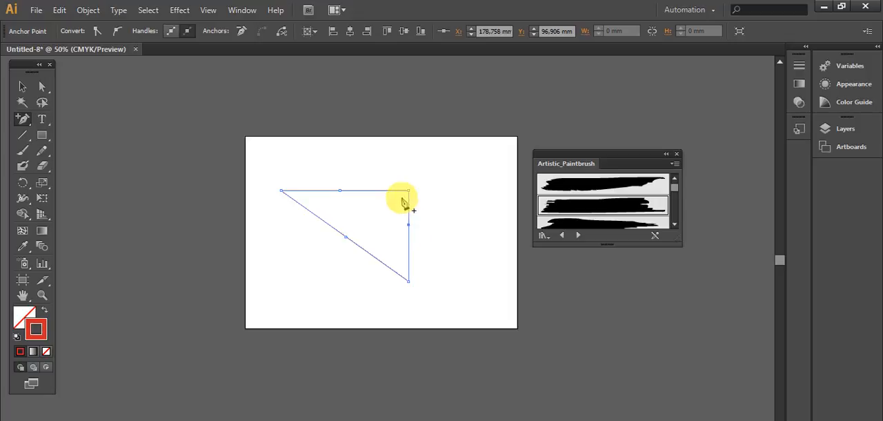
left_click(380, 191)
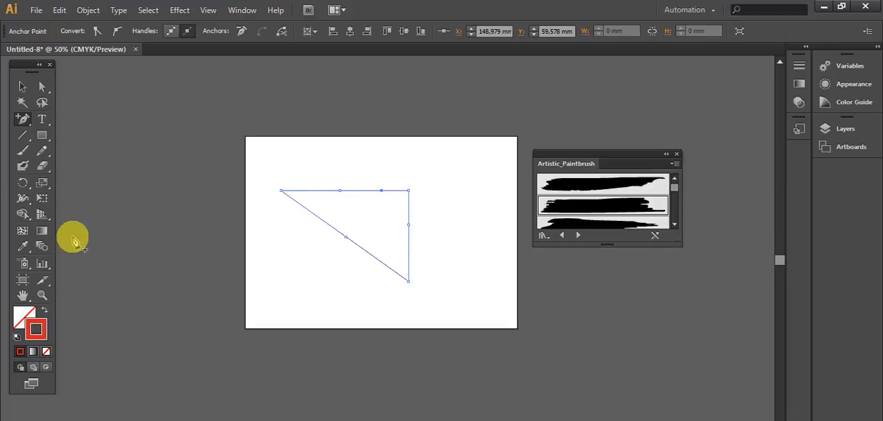
- Close the Artistic_Paintbrush library and pick the triangle's upper-right corner point with the Convert Anchor Point tool
left_click(42, 295)
left_click_drag(248, 163, 469, 300)
left_click(676, 154)
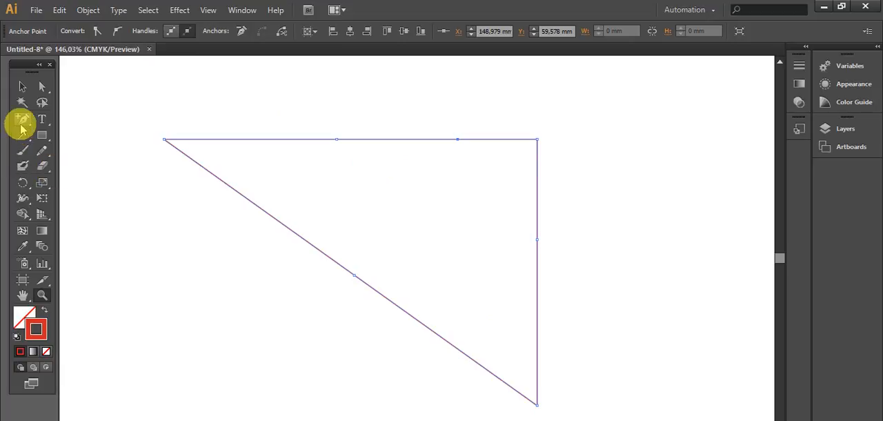
left_click_drag(23, 122, 90, 165)
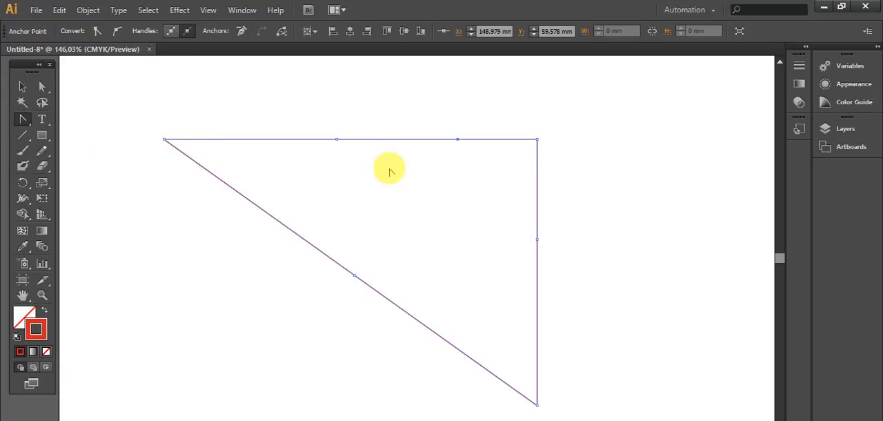
left_click(536, 140)
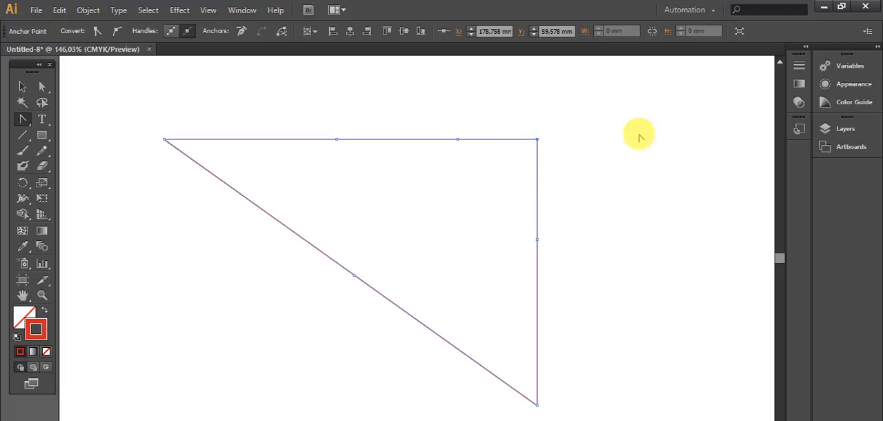
- Cut the triangle's path at its upper-right corner point and nudge the loose end of the right edge outward to about X 217.564 mm
left_click(283, 34)
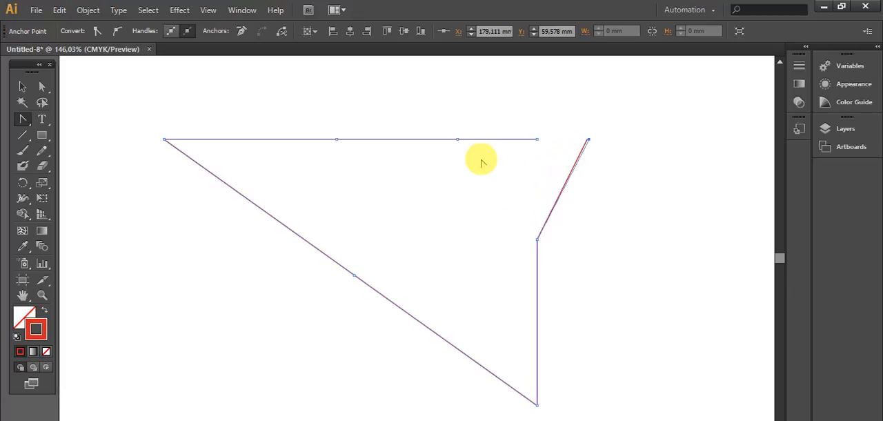
key("Right")
key("Right")
key("Right")
key("Right")
key("Right")
key("Right")
key("Right")
key("Right")
key("Right")
key("Right")
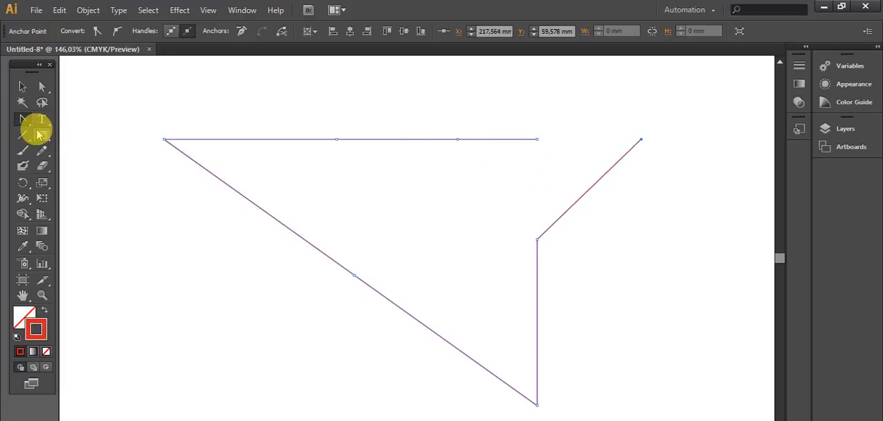
- Reshape the open path with the Direct Selection tool, moving the right edge's middle point outward and its loose end to about X 243.733, Y 126.927 mm
left_click(41, 89)
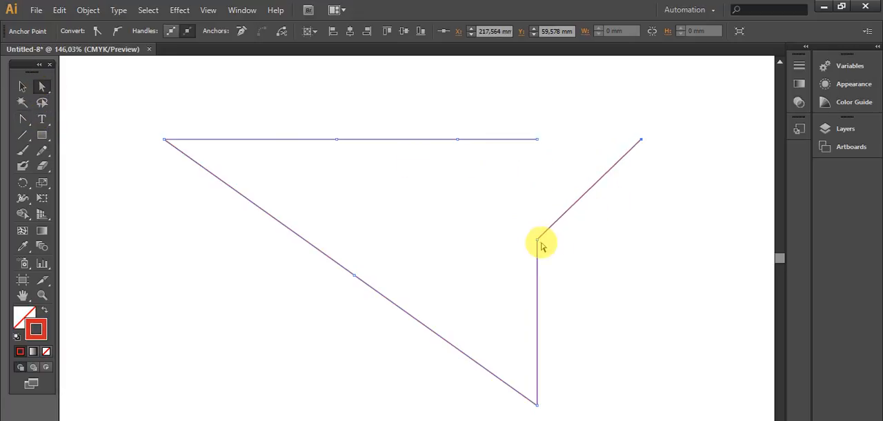
left_click_drag(538, 241, 614, 273)
left_click_drag(641, 141, 711, 320)
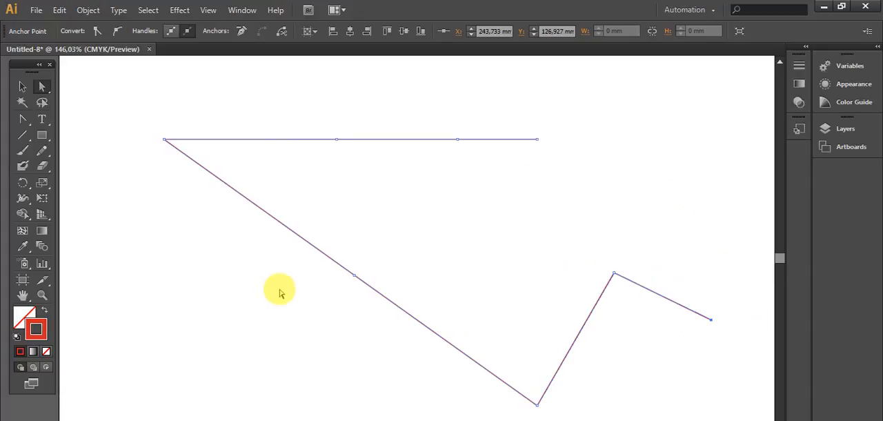
- Delete all artwork and draw a large circle in the middle of the empty artboard with the Ellipse tool
key("ctrl+a")
key("Delete")
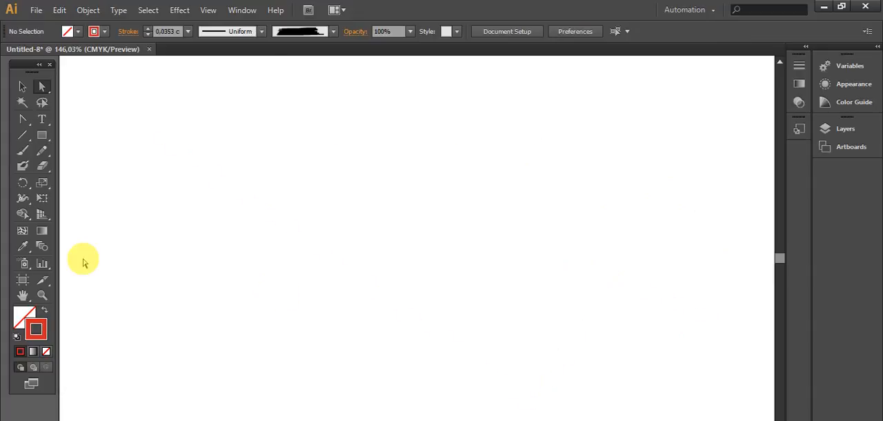
left_click_drag(43, 136, 82, 166)
left_click_drag(254, 130, 500, 372)
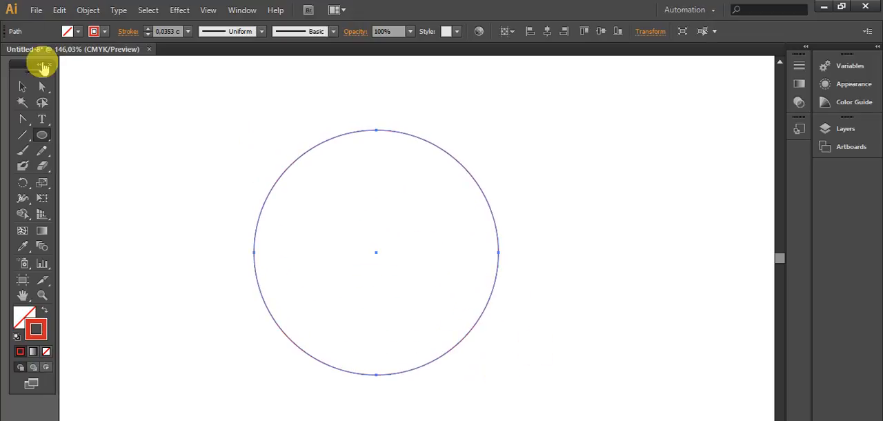
- Convert the circle's top anchor point to a corner with the Convert Anchor Point tool and cut the path there
left_click_drag(23, 121, 100, 168)
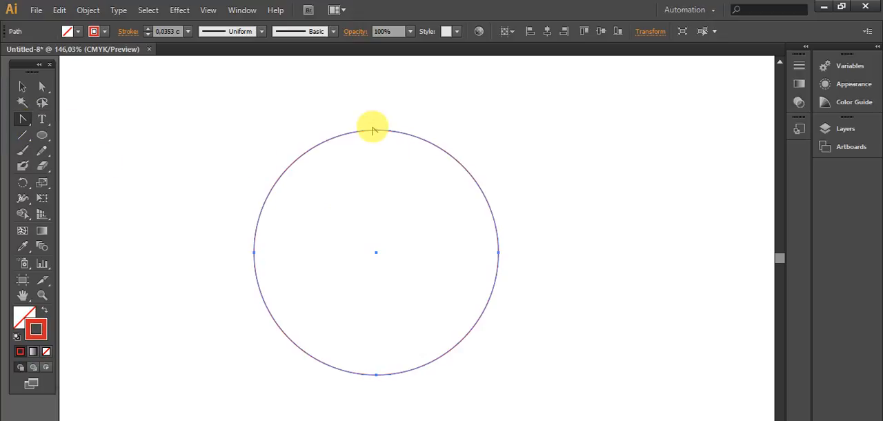
left_click(376, 131)
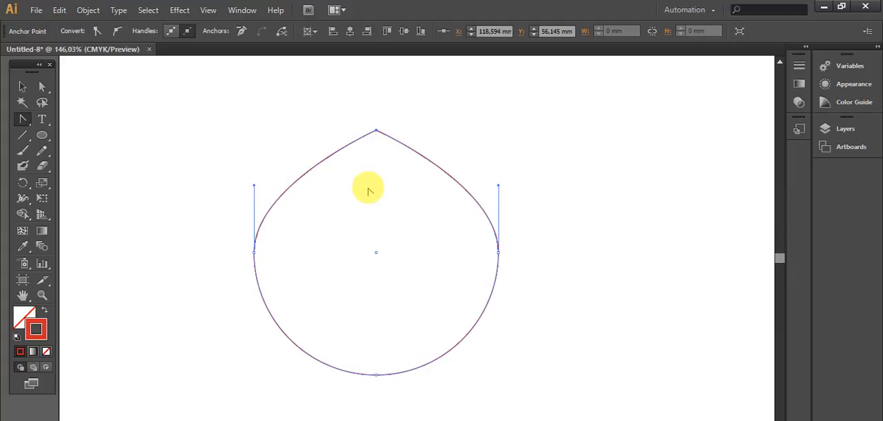
left_click(282, 32)
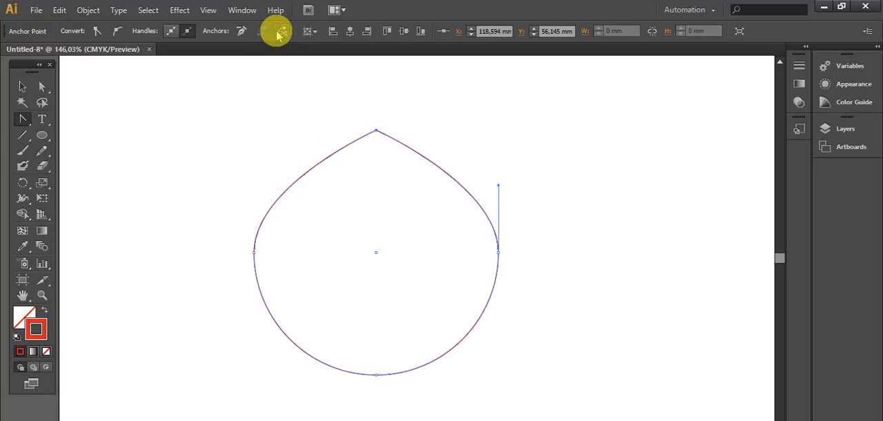
- Nudge the cut top end rightward to X 164.103 mm, above the shape's right-side point, and switch to the Selection tool
key("Right")
key("Right")
key("Right")
key("Right")
key("Right")
key("Right")
key("Right")
key("Right")
key("Right")
key("Right")
key("Right")
key("Right")
key("Right")
key("Right")
key("Right")
key("Right")
key("Right")
key("Right")
key("Right")
key("Right")
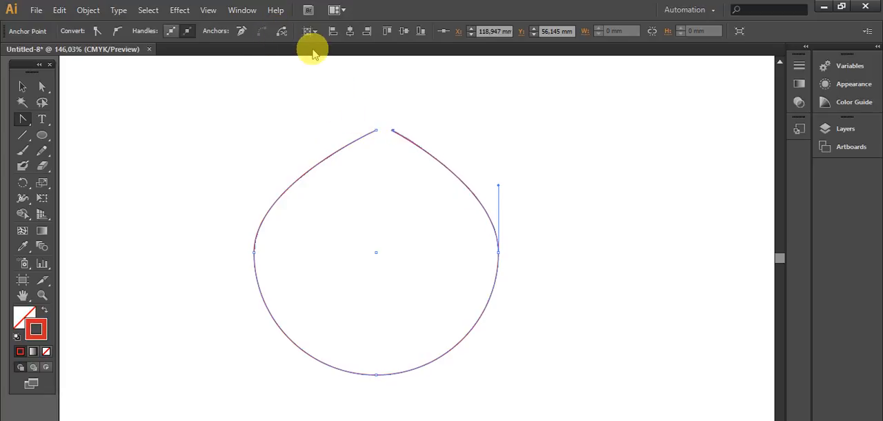
key("Right")
key("Right")
key("Right")
key("Right")
key("Right")
key("Right")
key("Right")
key("Right")
key("Right")
key("Right")
key("Right")
key("Right")
key("Right")
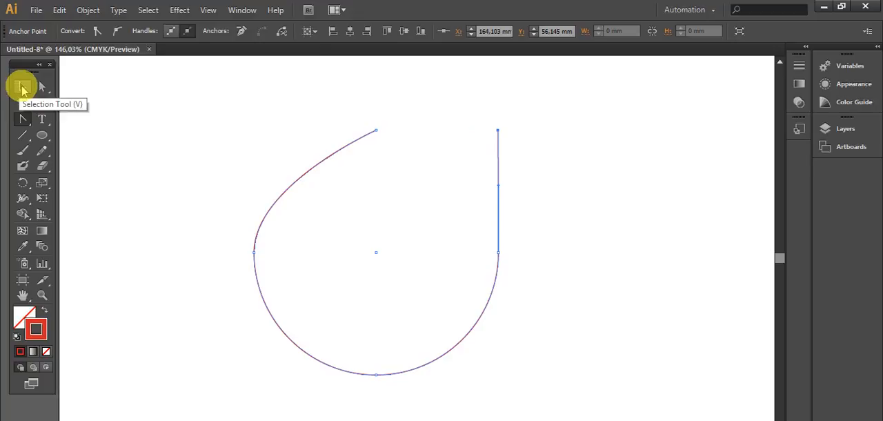
left_click(22, 87)
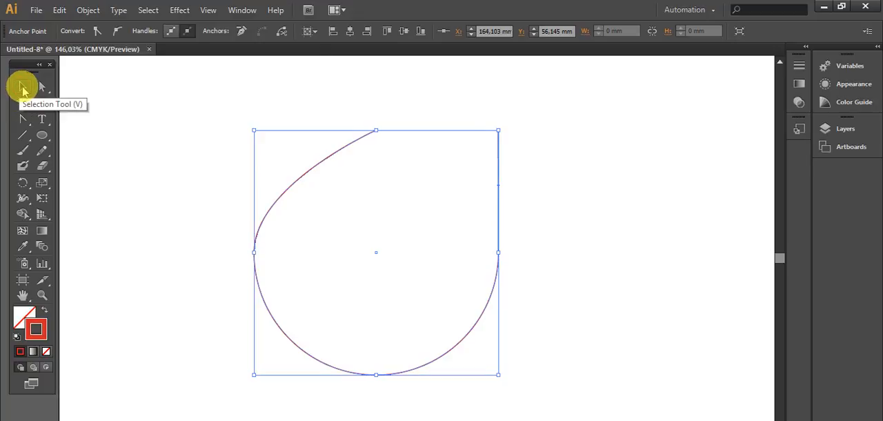